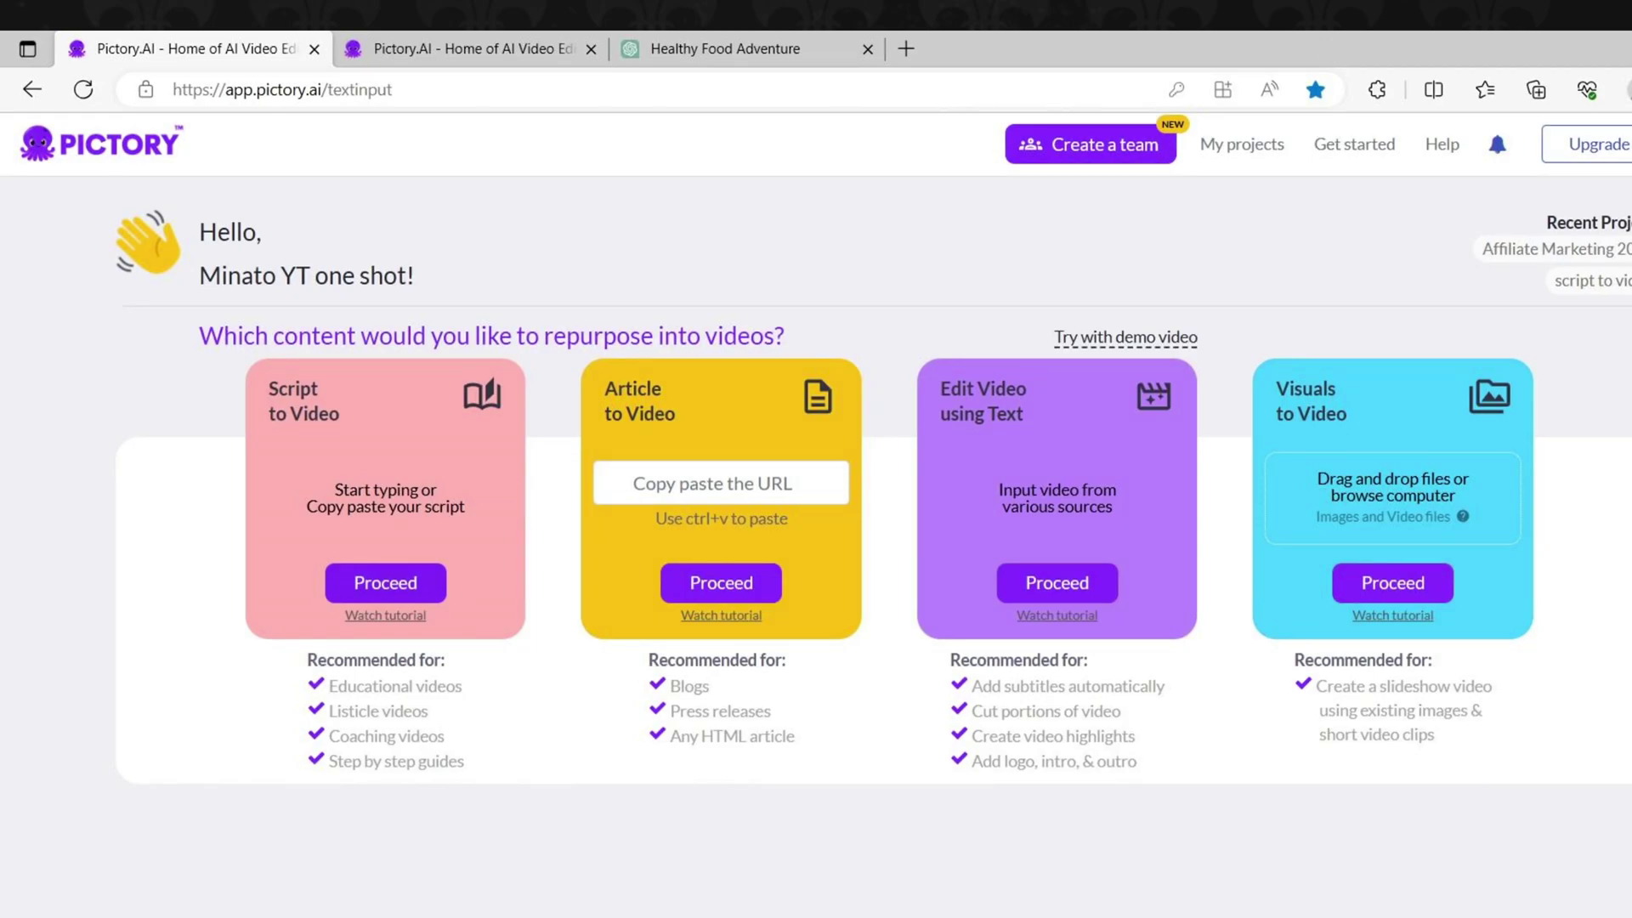
# - Start a script-to-video project named Healthy Food and paste the copied script into the script editor
pyautogui.click(407, 580)
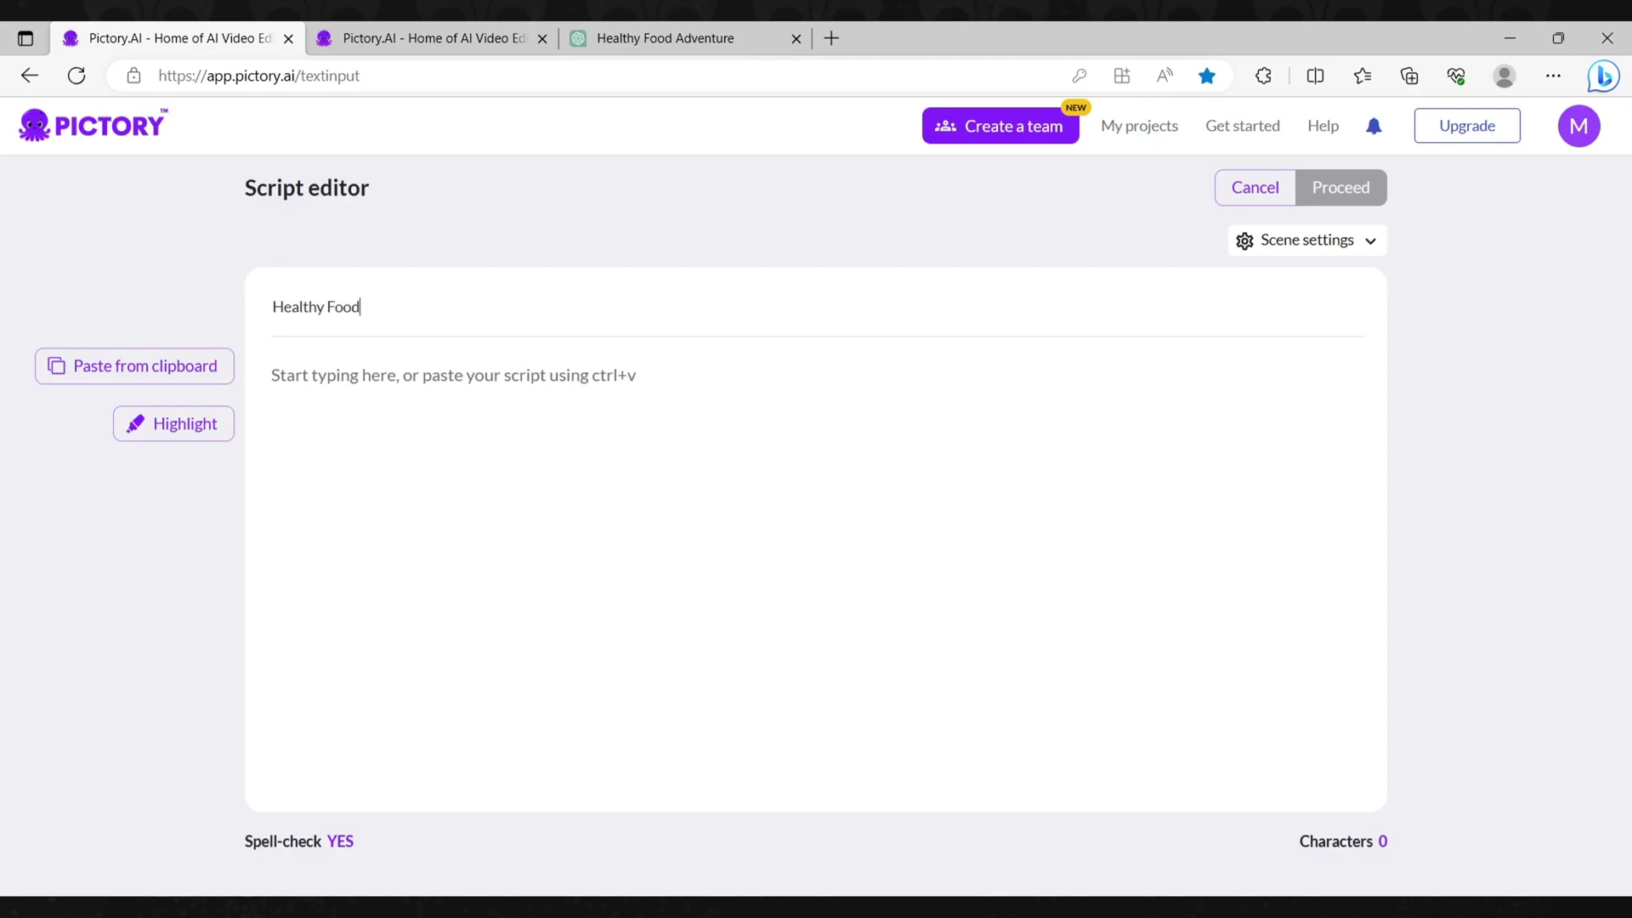
pyautogui.hotkey('ctrl', 'v')
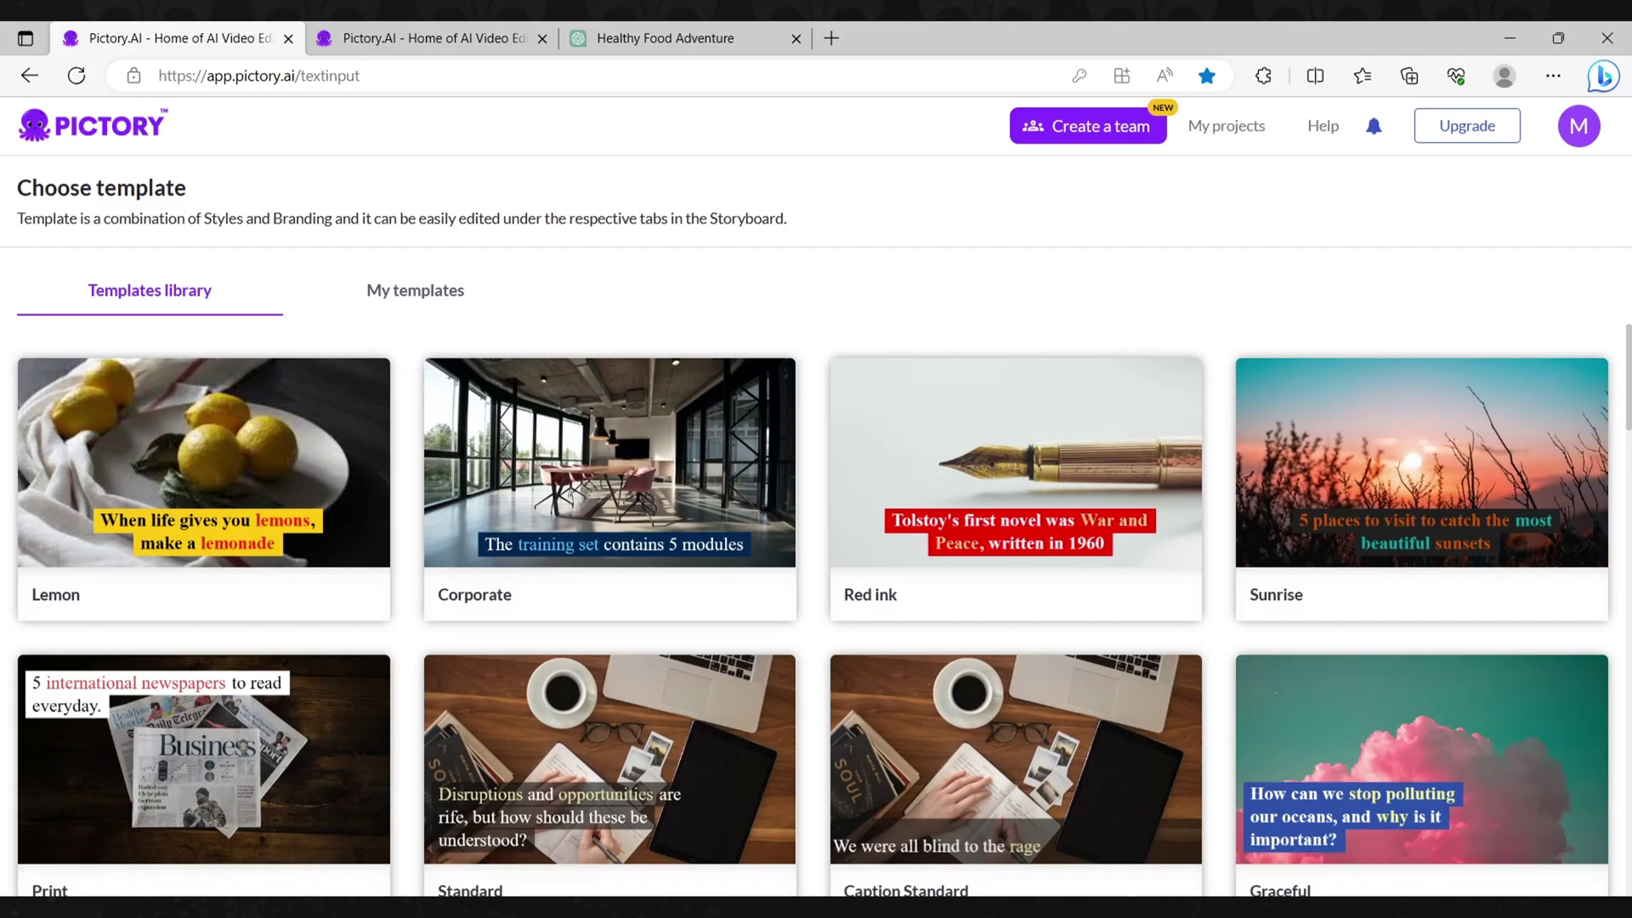
# - Look through the templates library and choose the Red ink template in the 16:9 aspect ratio
pyautogui.scroll(-7, 816, 610)
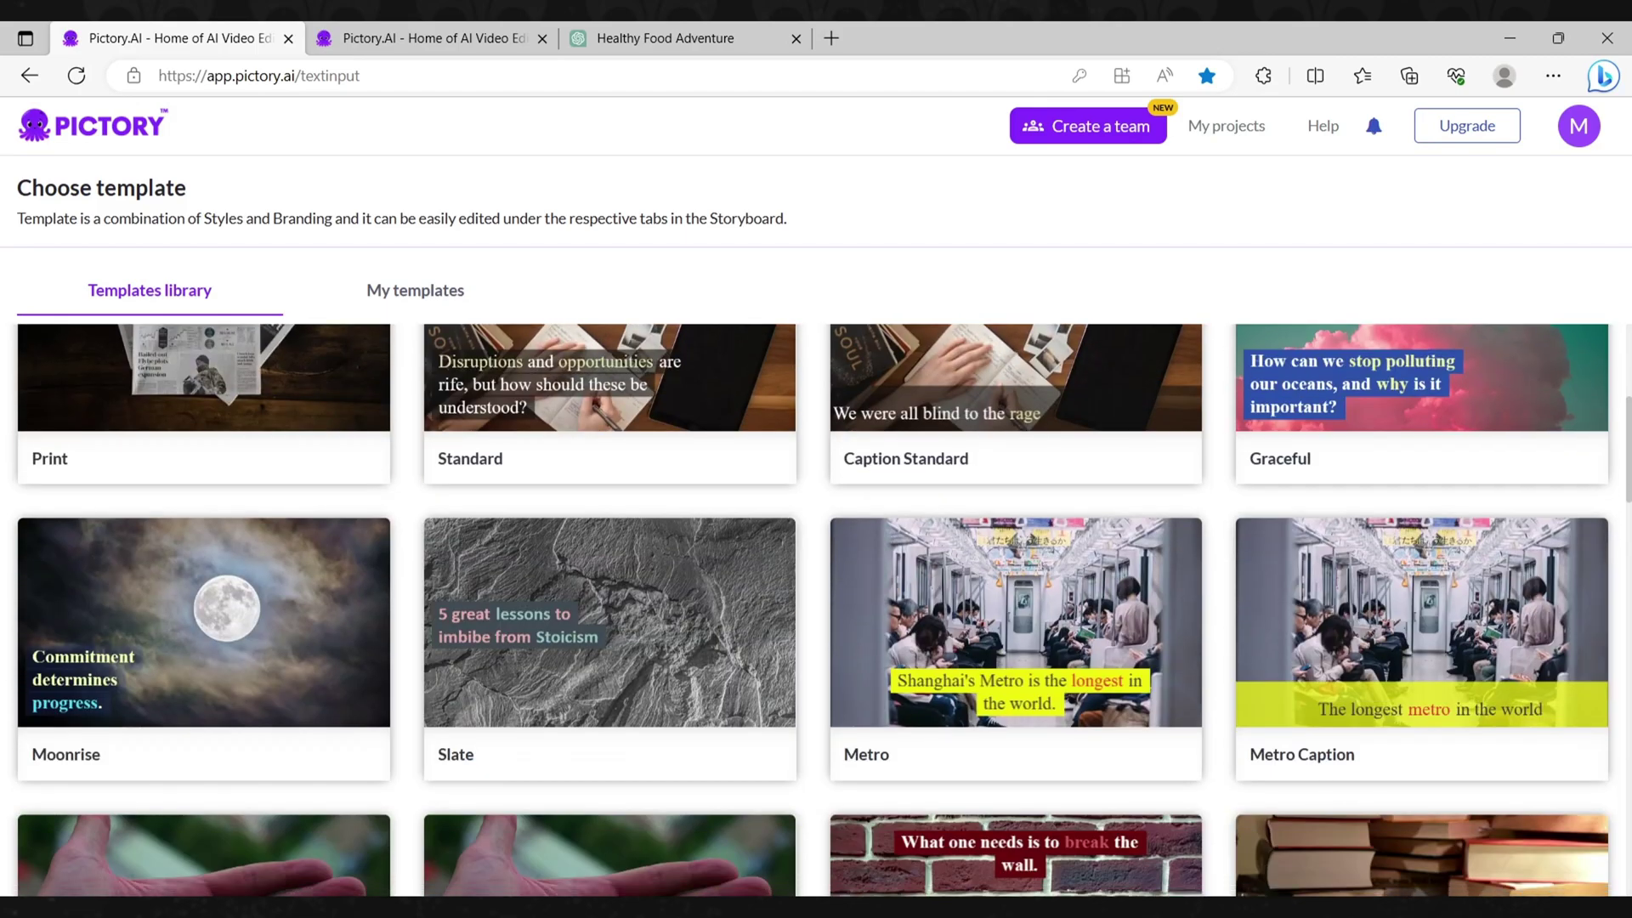
pyautogui.scroll(-12, 816, 610)
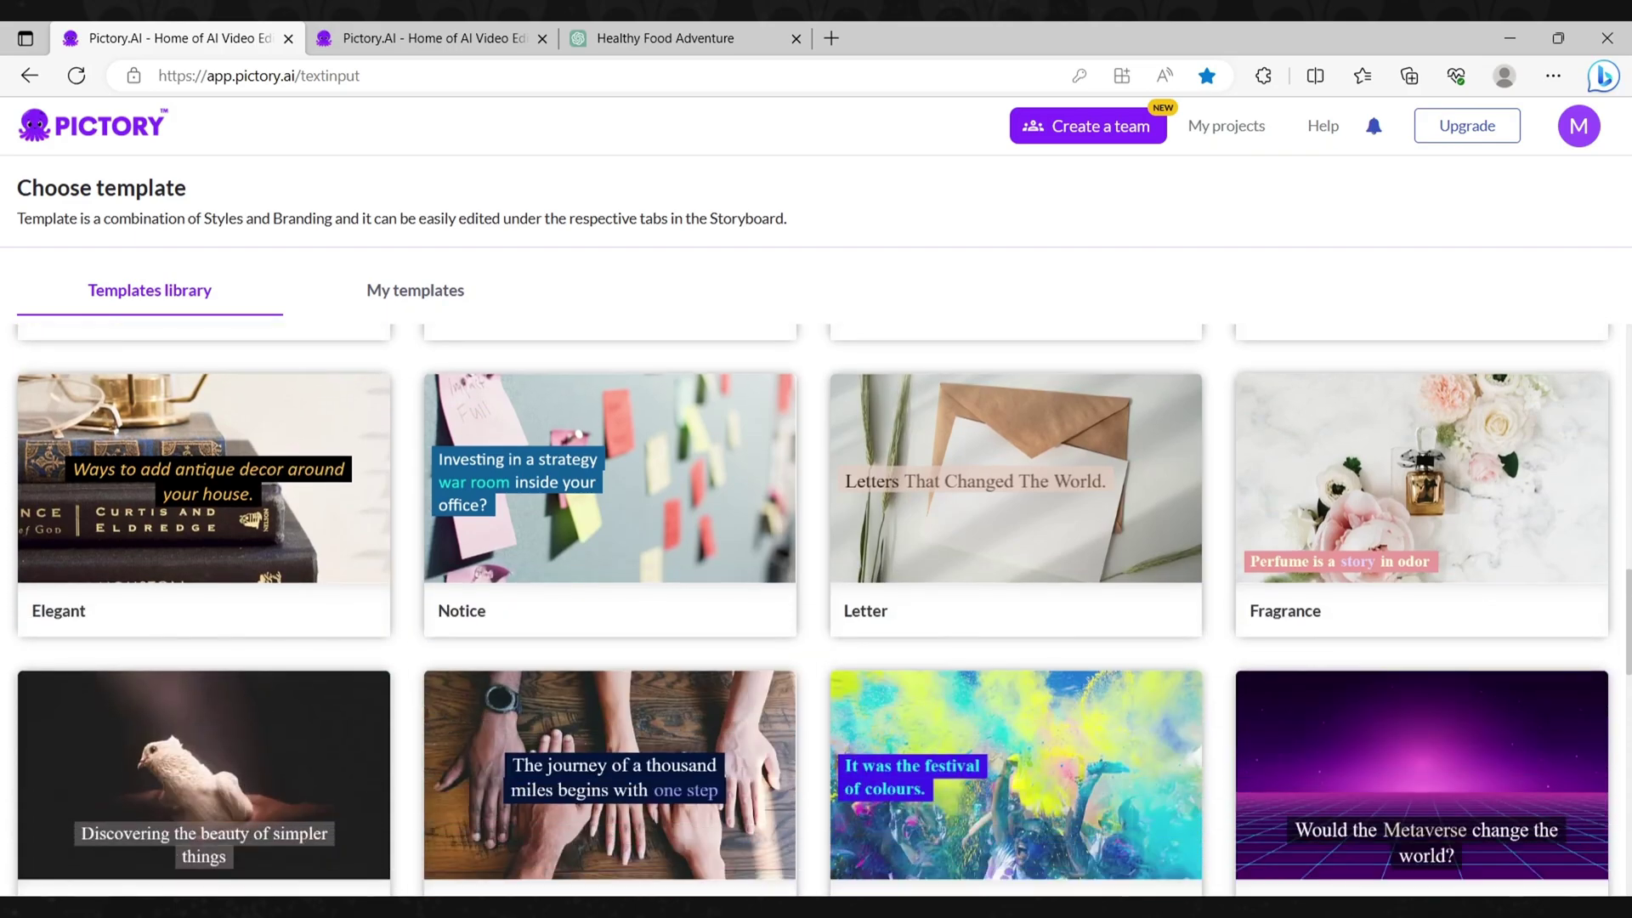
pyautogui.scroll(-4, 816, 611)
pyautogui.scroll(20, 816, 611)
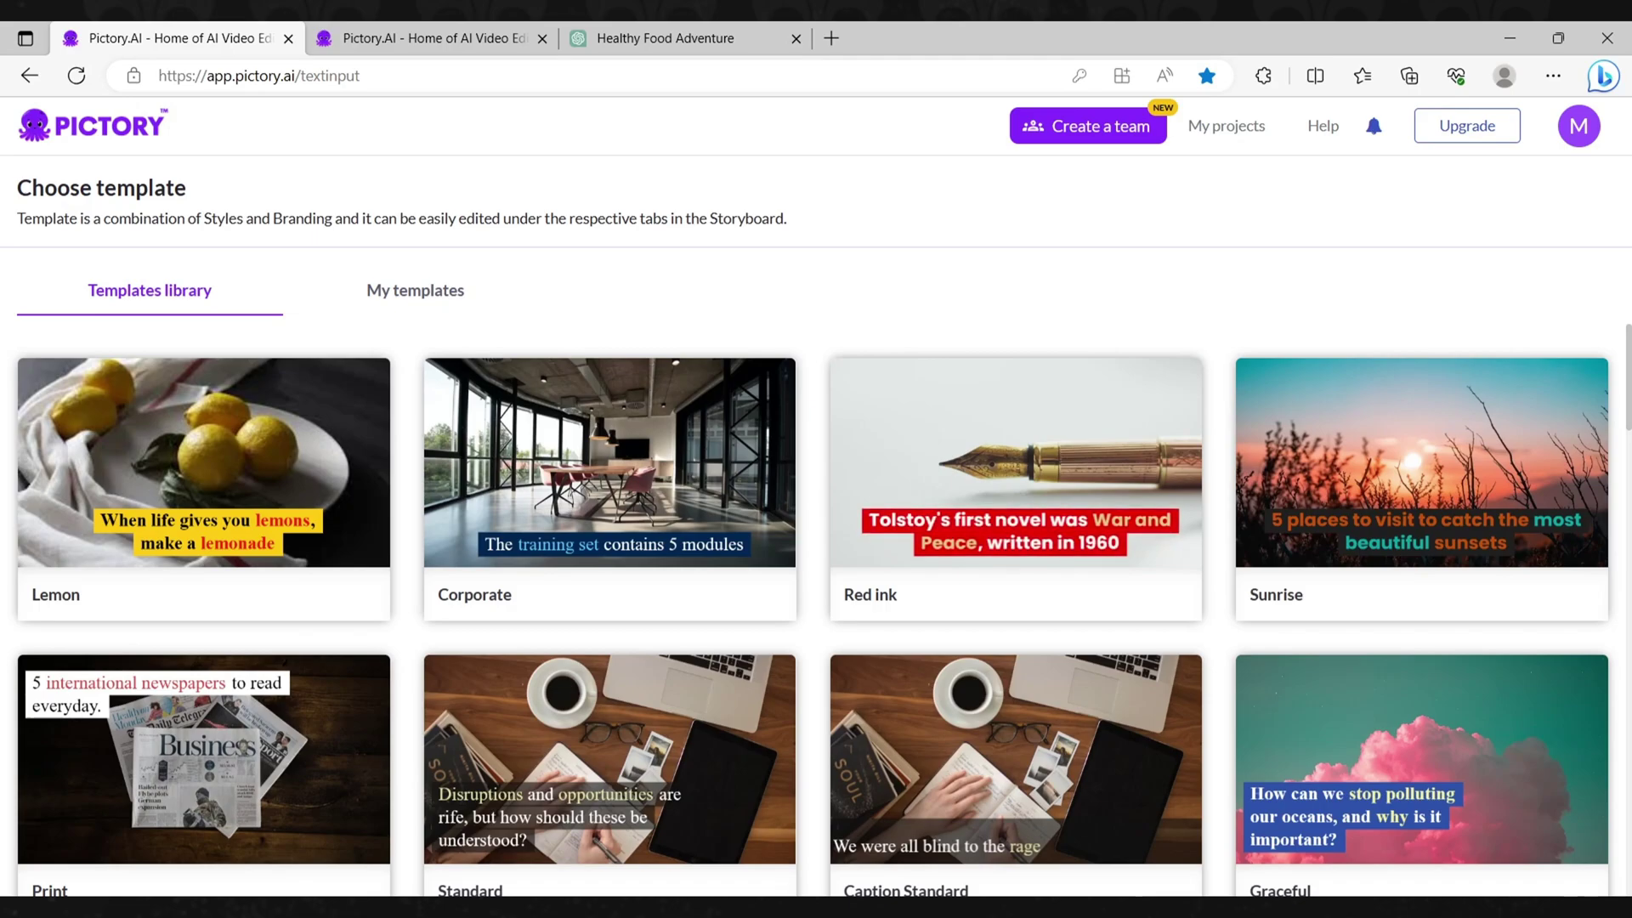
pyautogui.moveTo(913, 477)
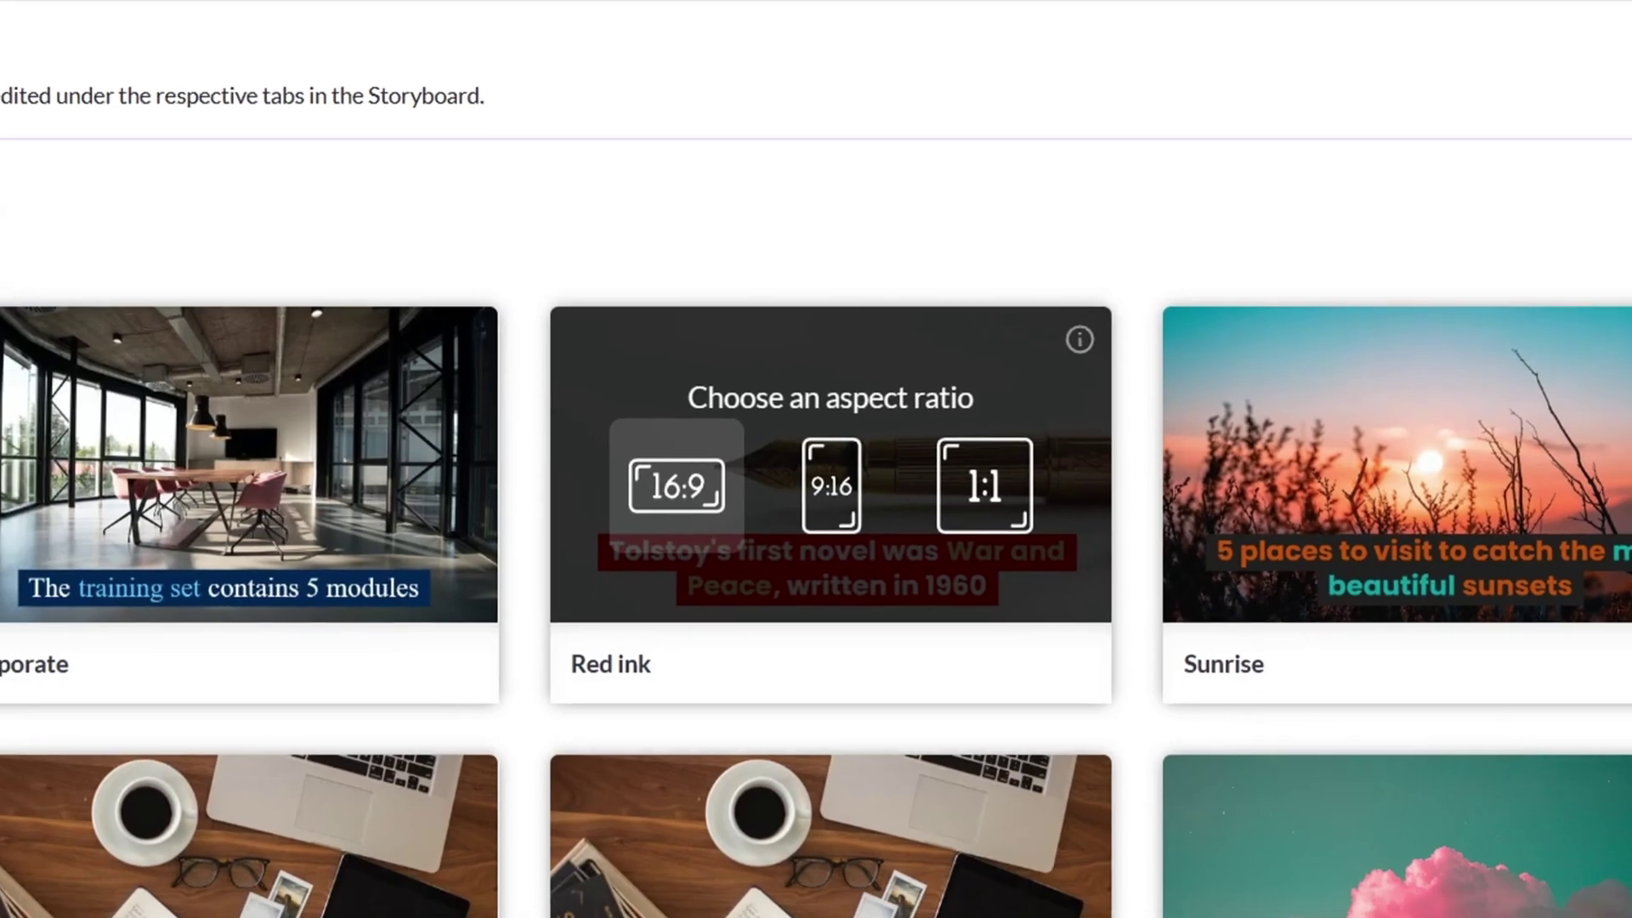
pyautogui.click(650, 487)
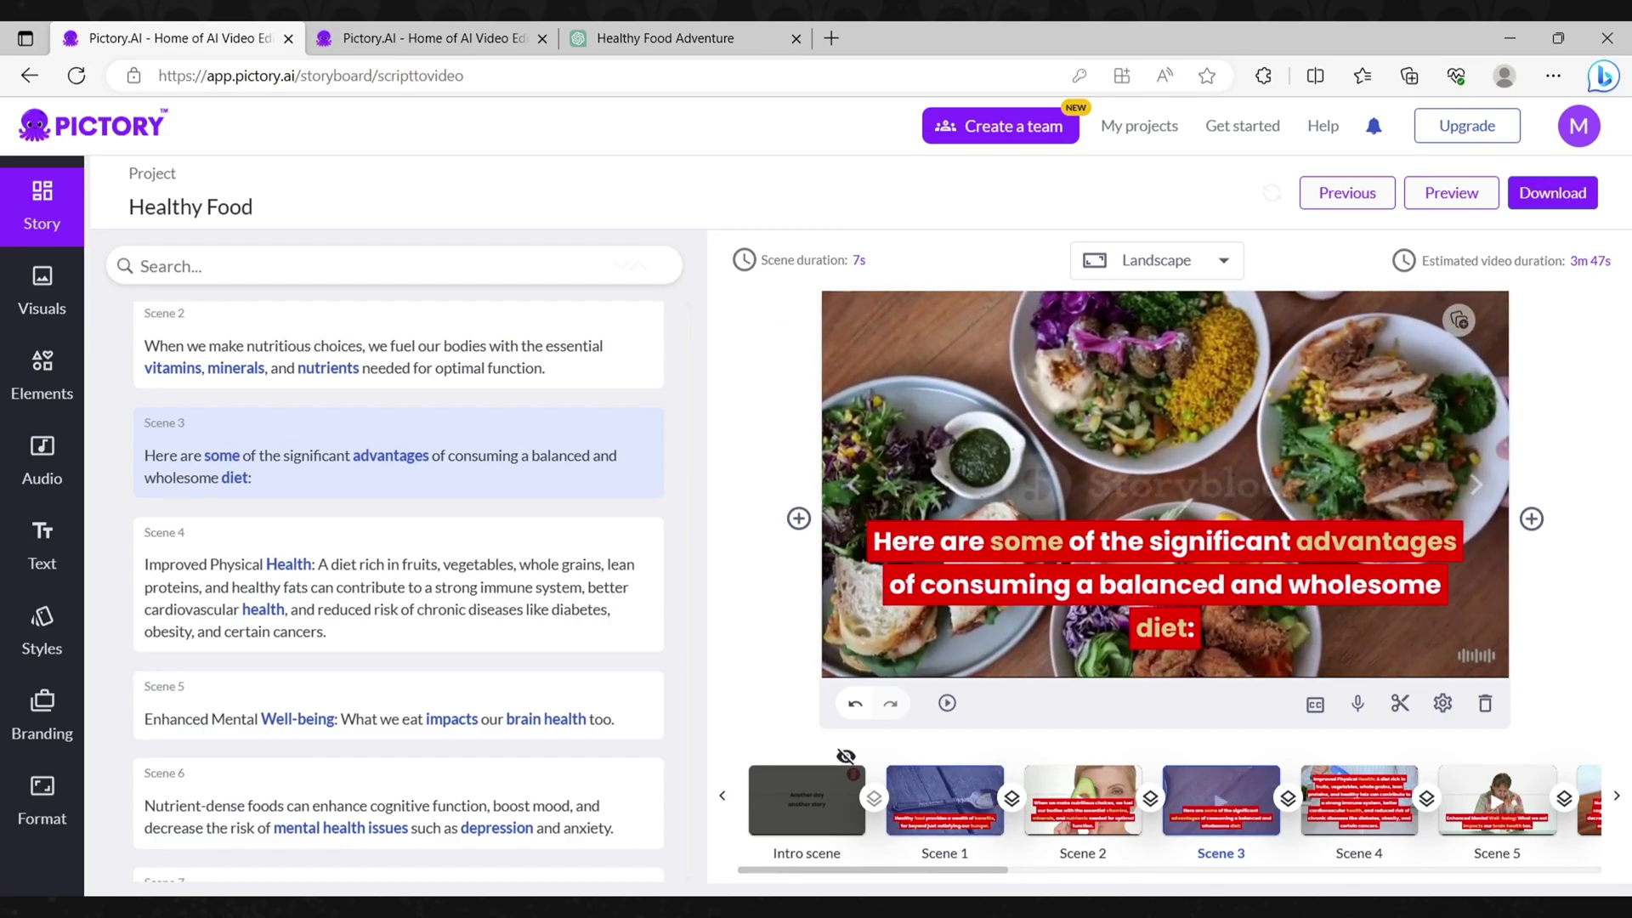
# - View scene 1 of the storyboard in the preview
pyautogui.click(943, 799)
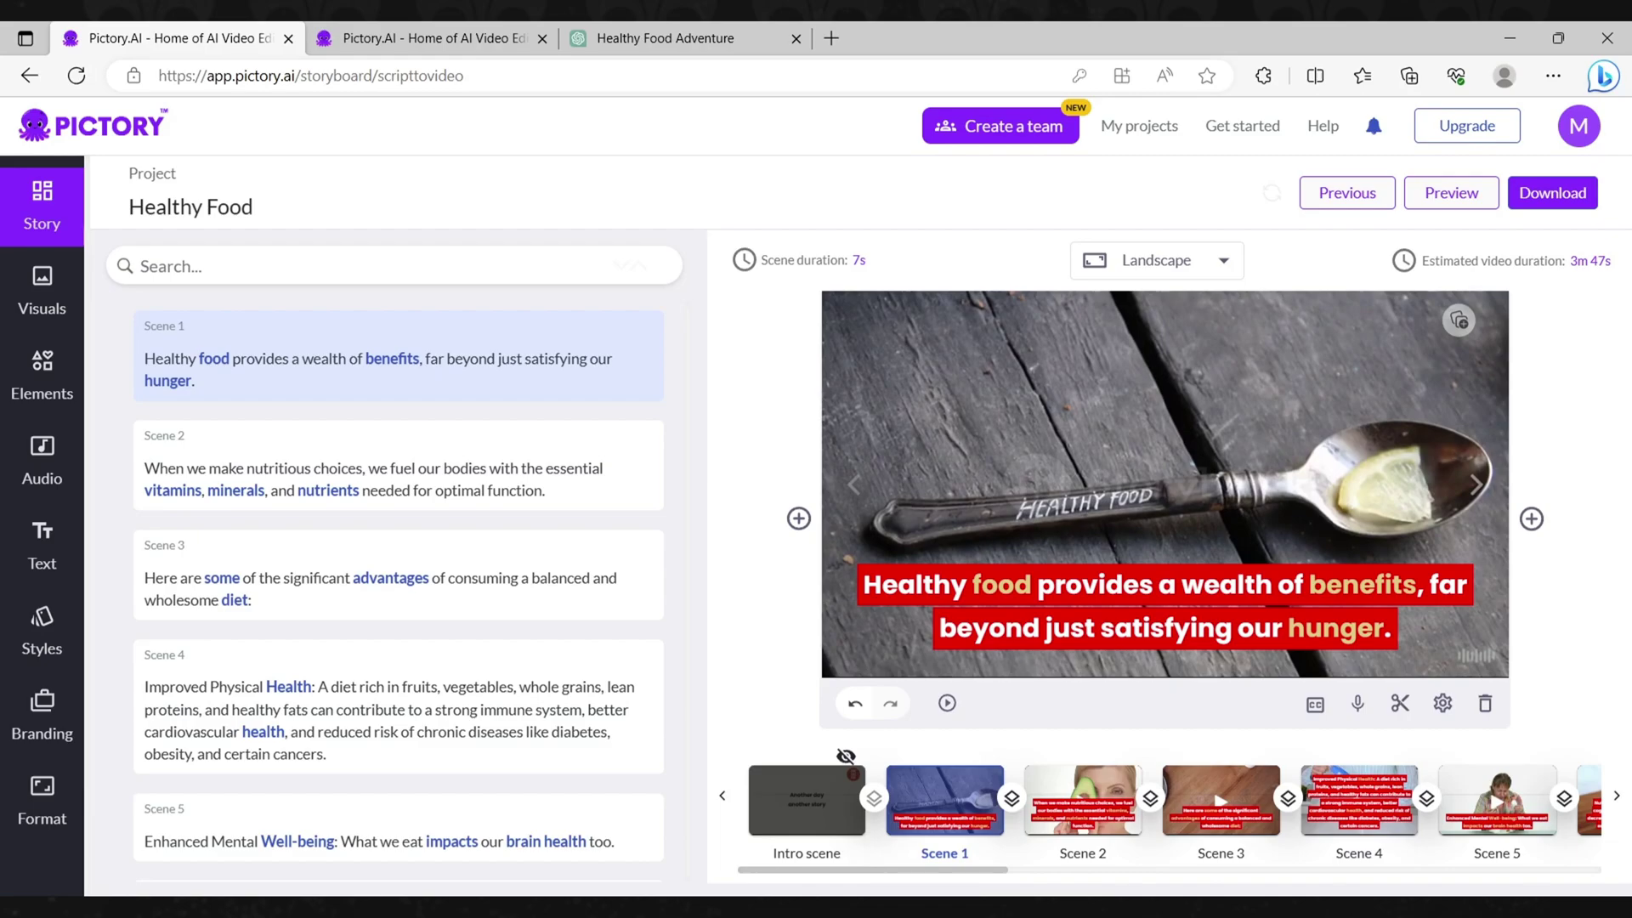
pyautogui.click(1357, 703)
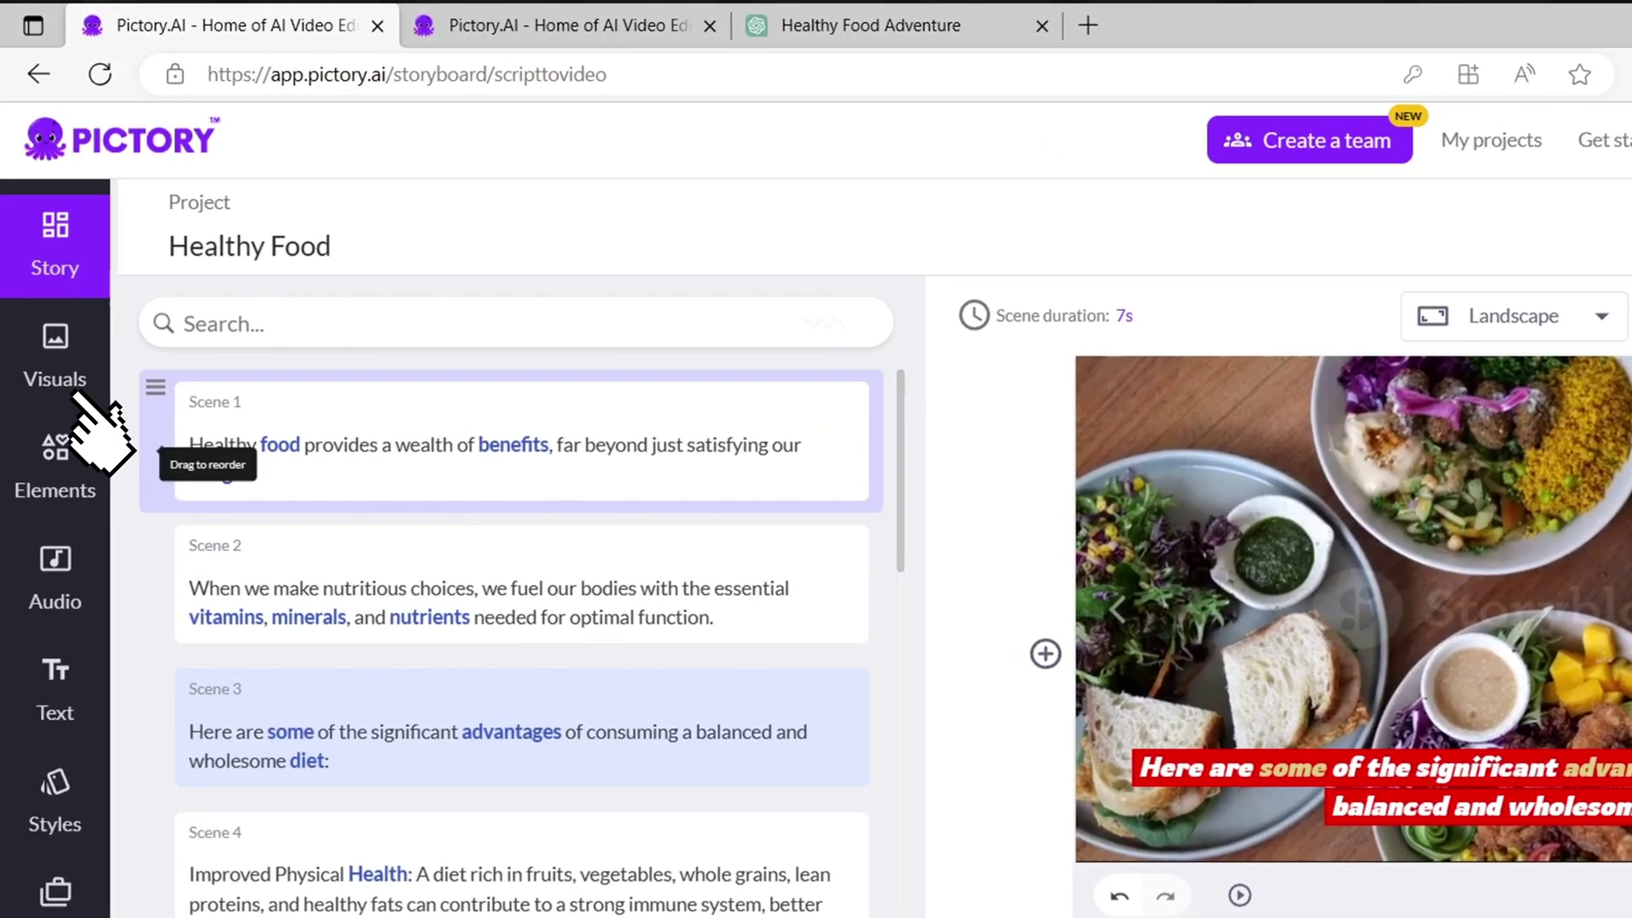
# - Replace scene 3's visual with the library clip of a platter of dried fruit, nuts and kiwi
pyautogui.click(42, 311)
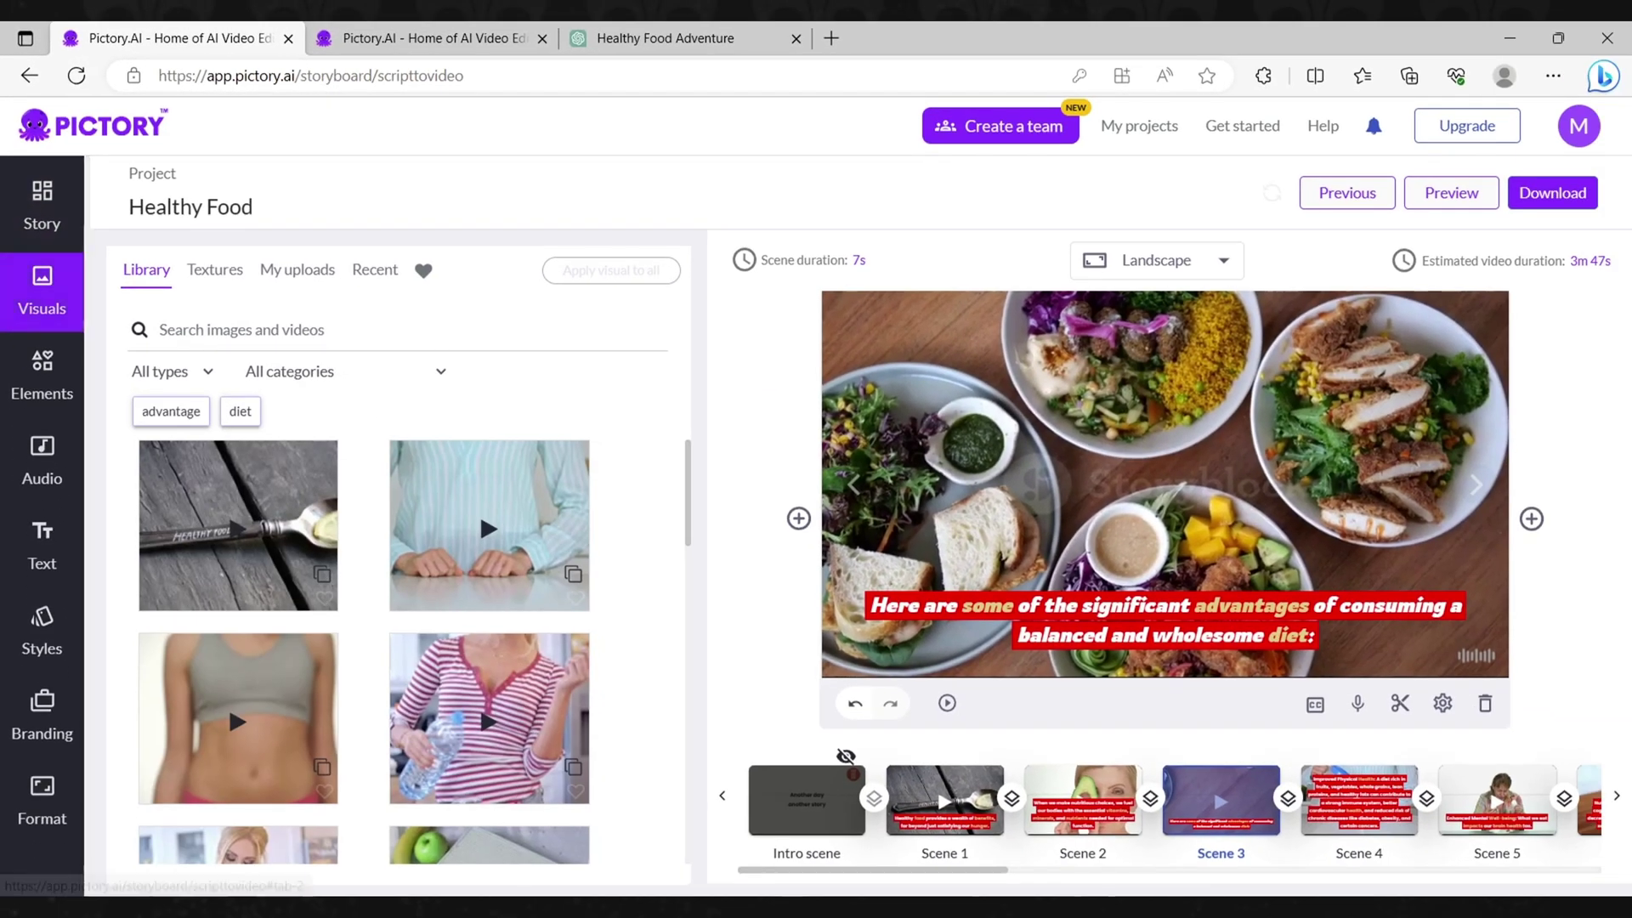
pyautogui.scroll(-15, 408, 646)
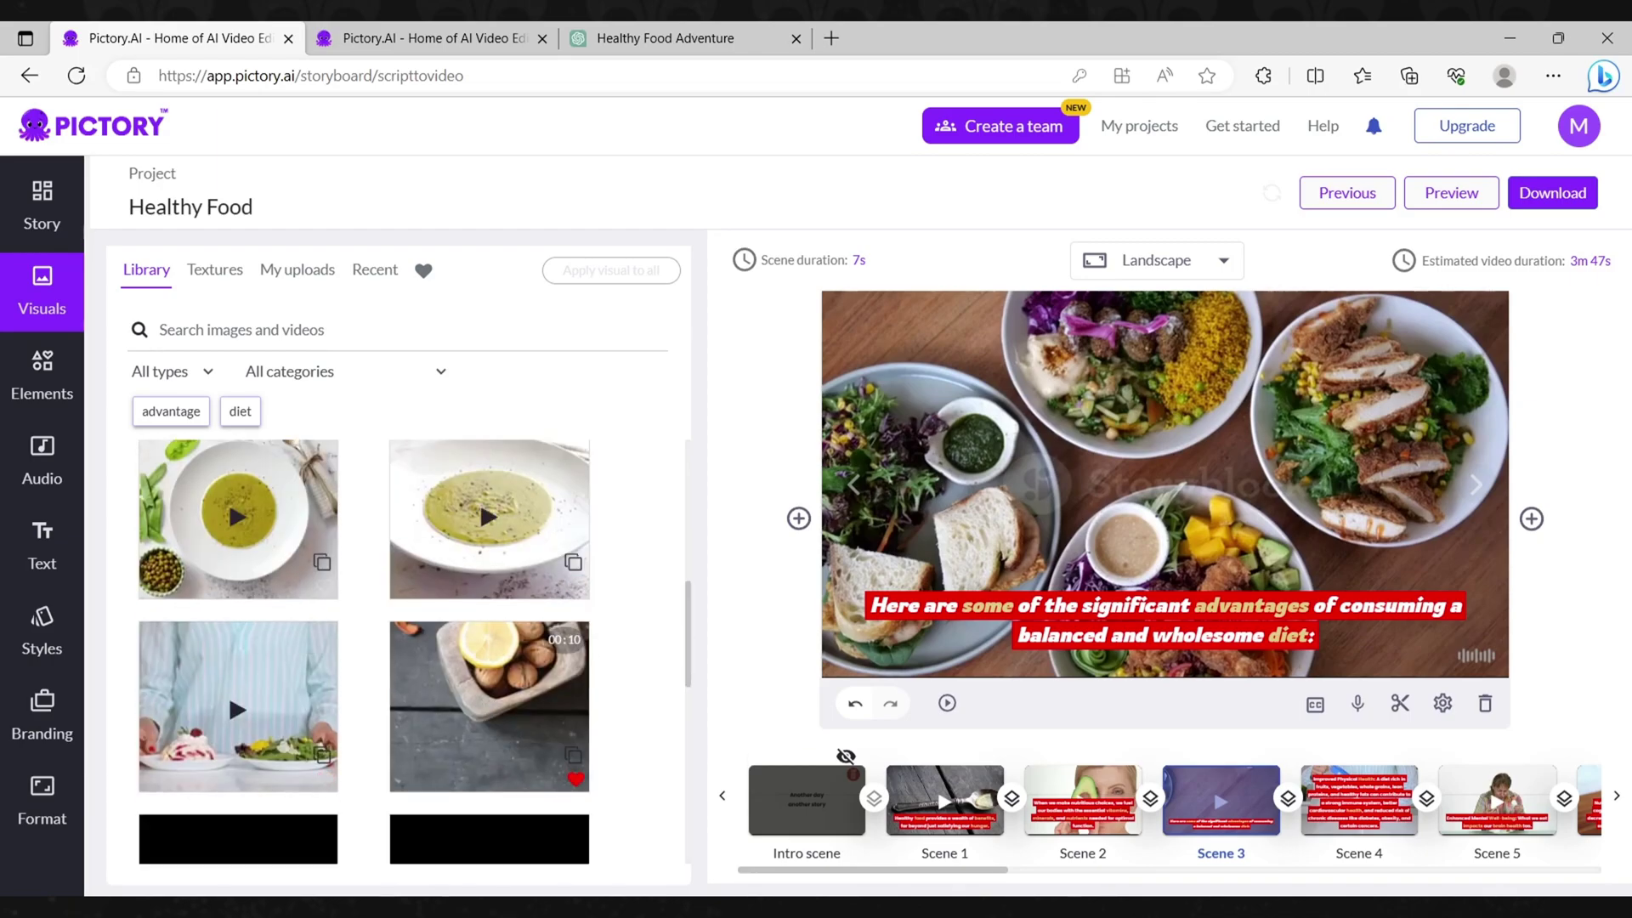
pyautogui.click(489, 706)
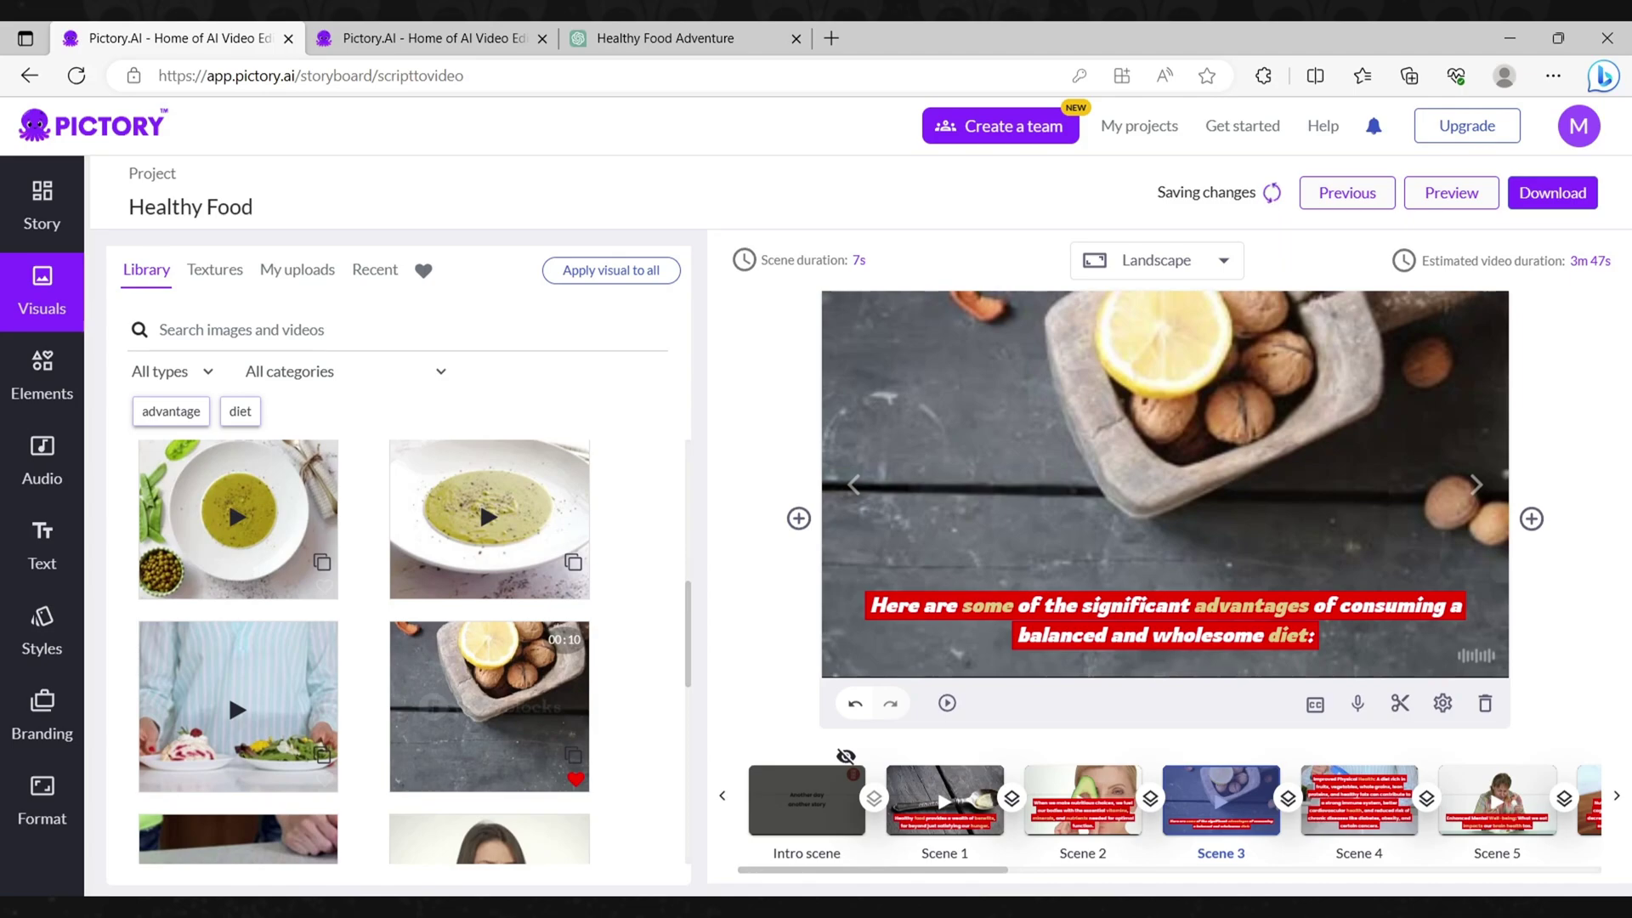
pyautogui.scroll(-5, 365, 651)
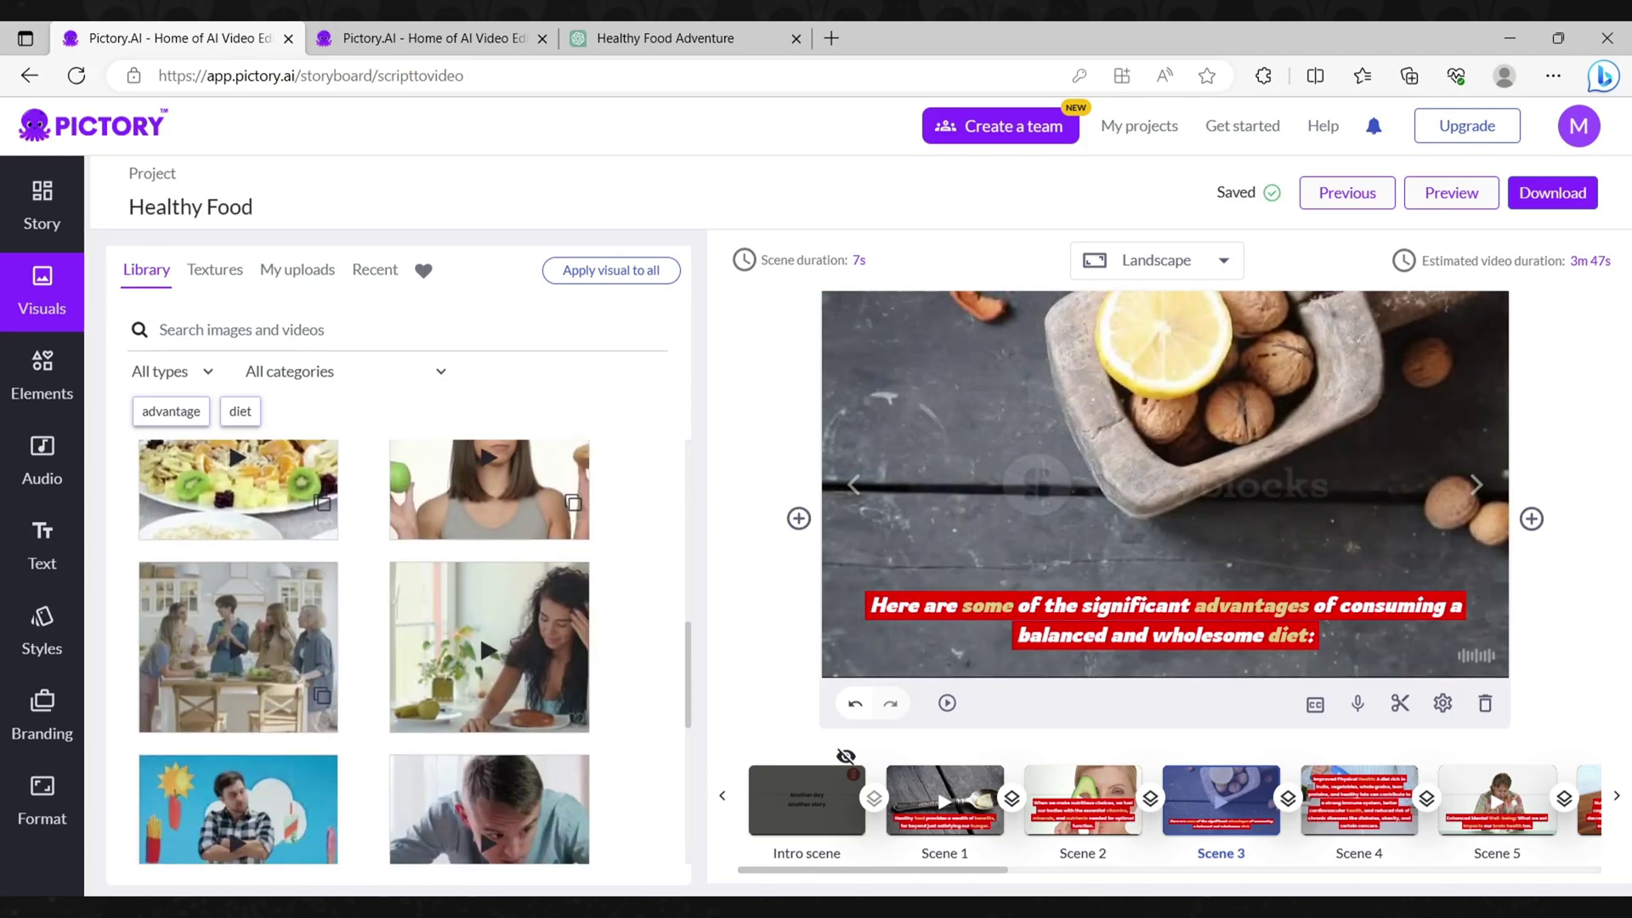
pyautogui.click(238, 489)
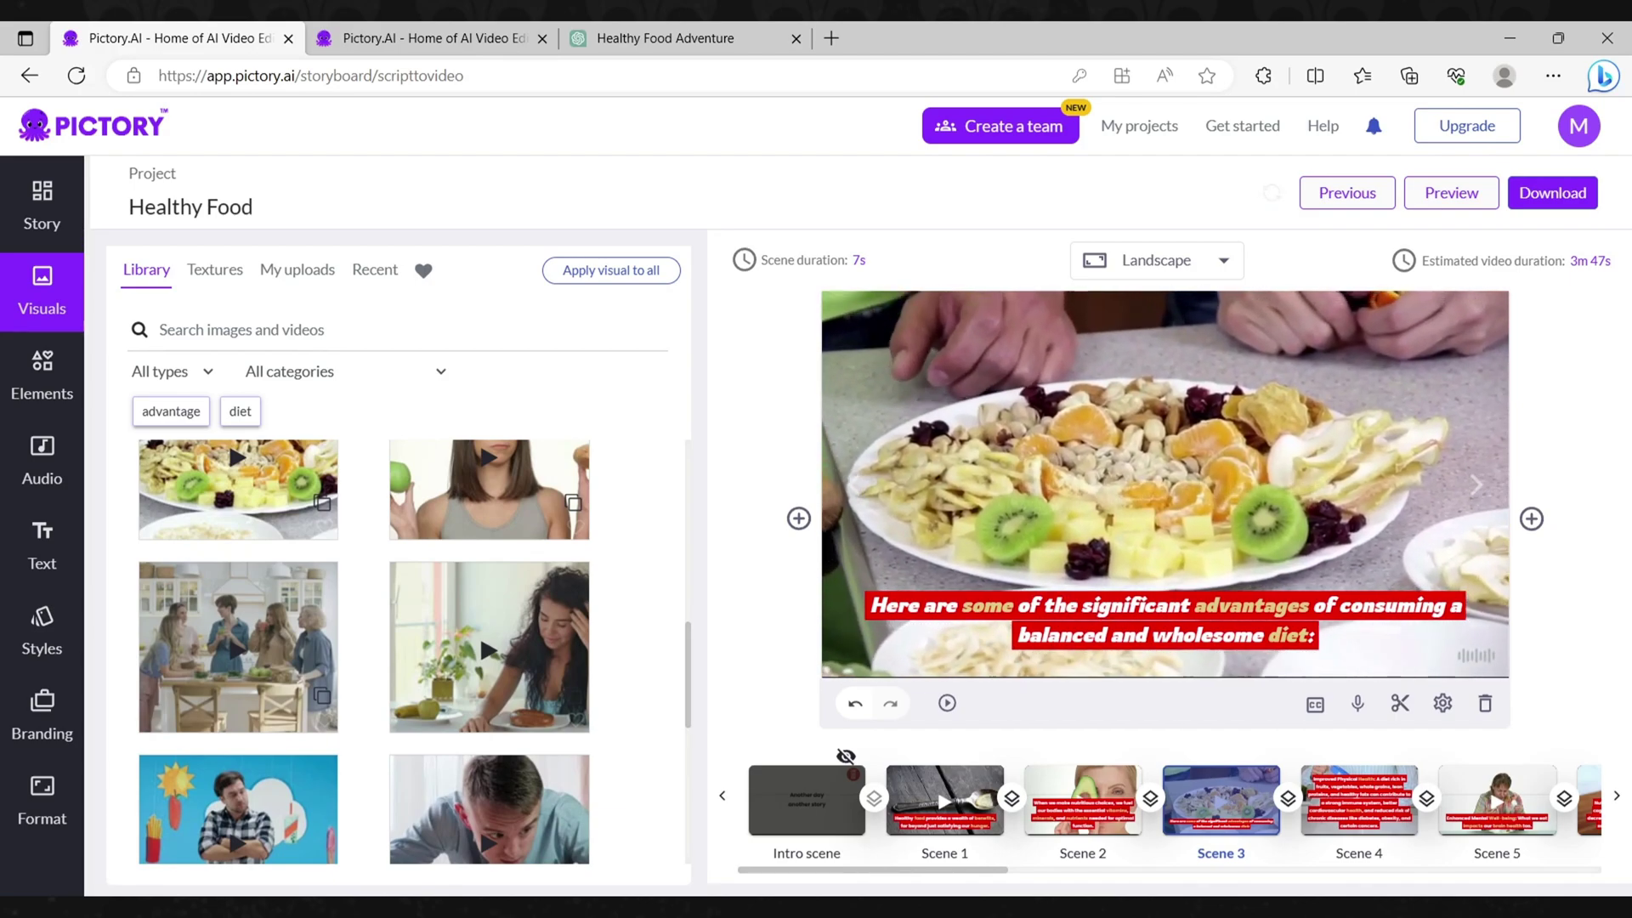
# - Apply the track Ancients as the video's background music and adjust the audio volume
pyautogui.click(42, 462)
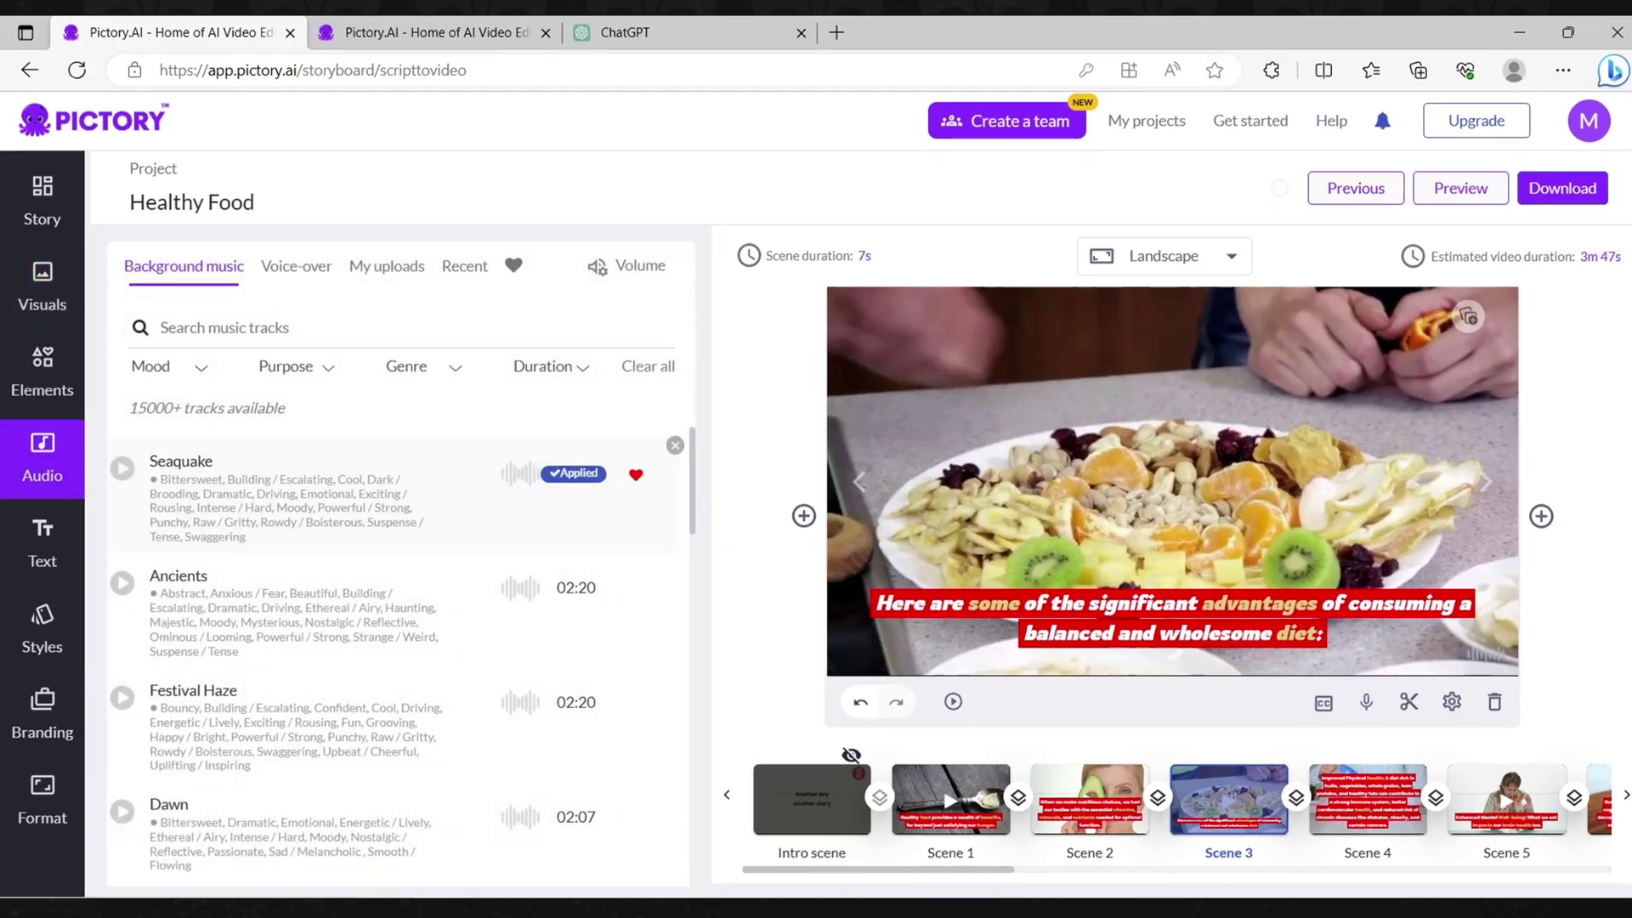
pyautogui.click(285, 366)
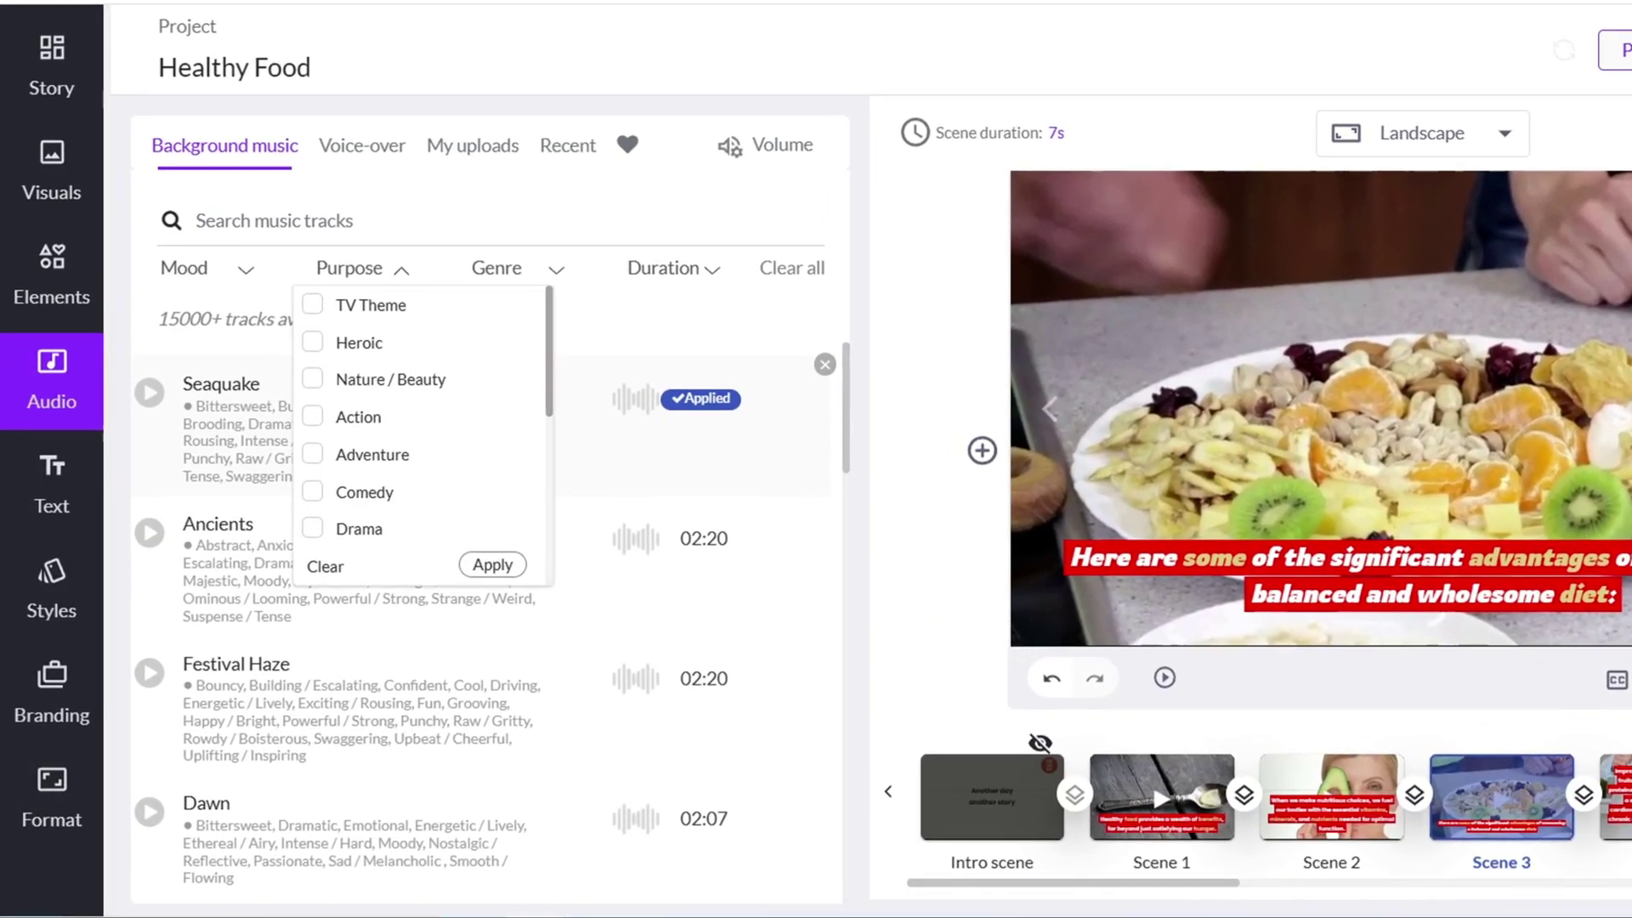
pyautogui.click(489, 297)
pyautogui.click(636, 297)
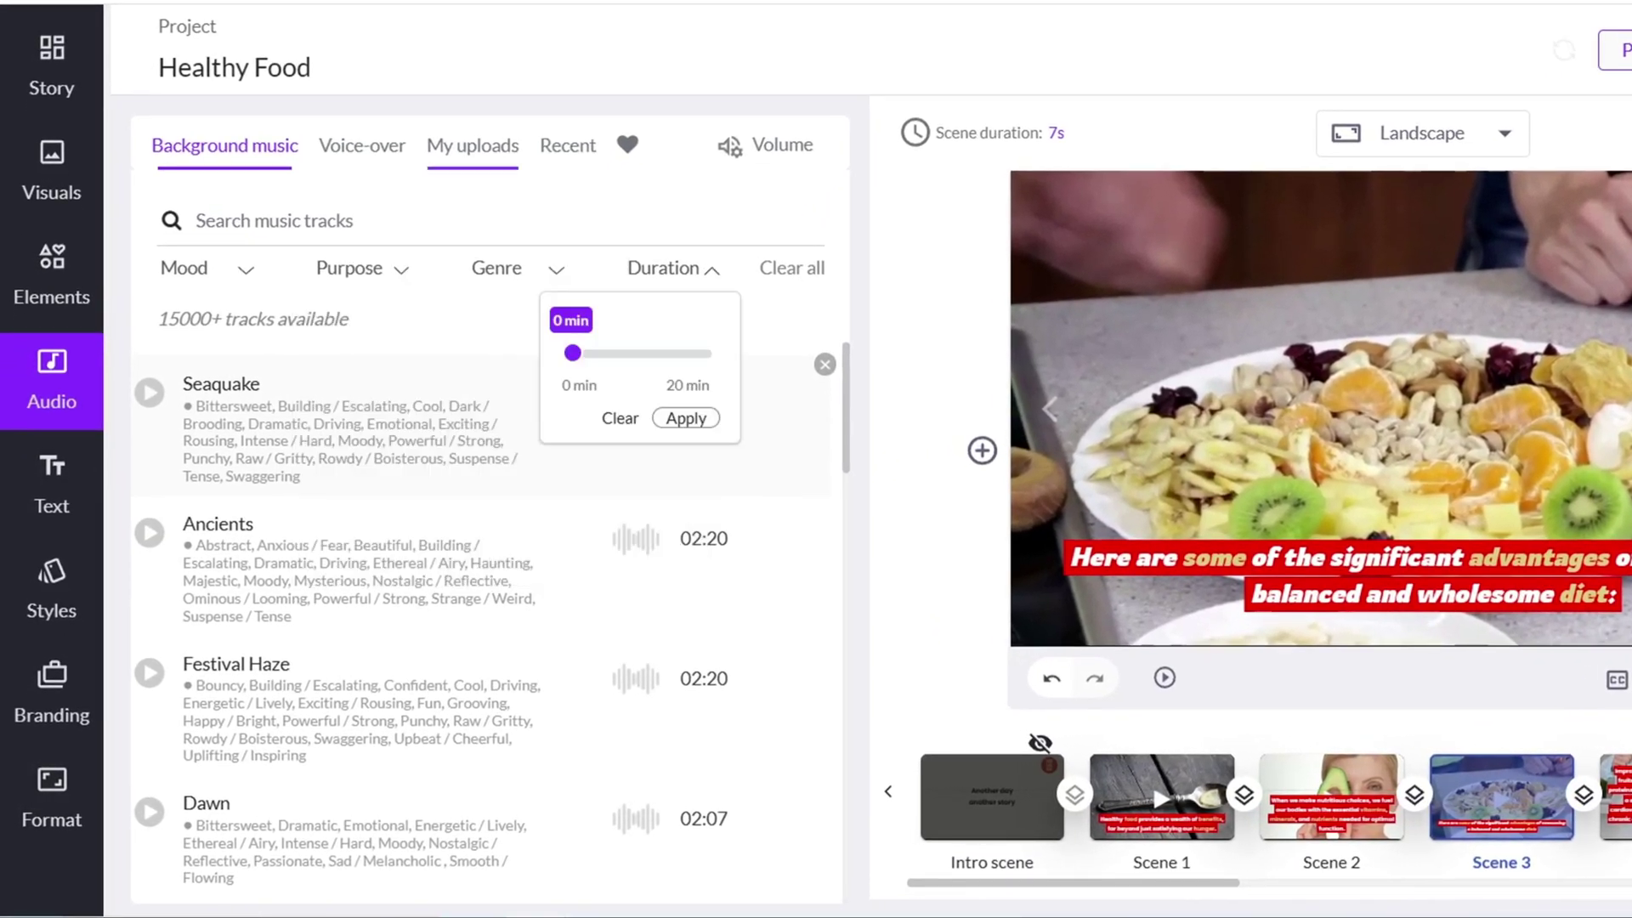
pyautogui.click(664, 579)
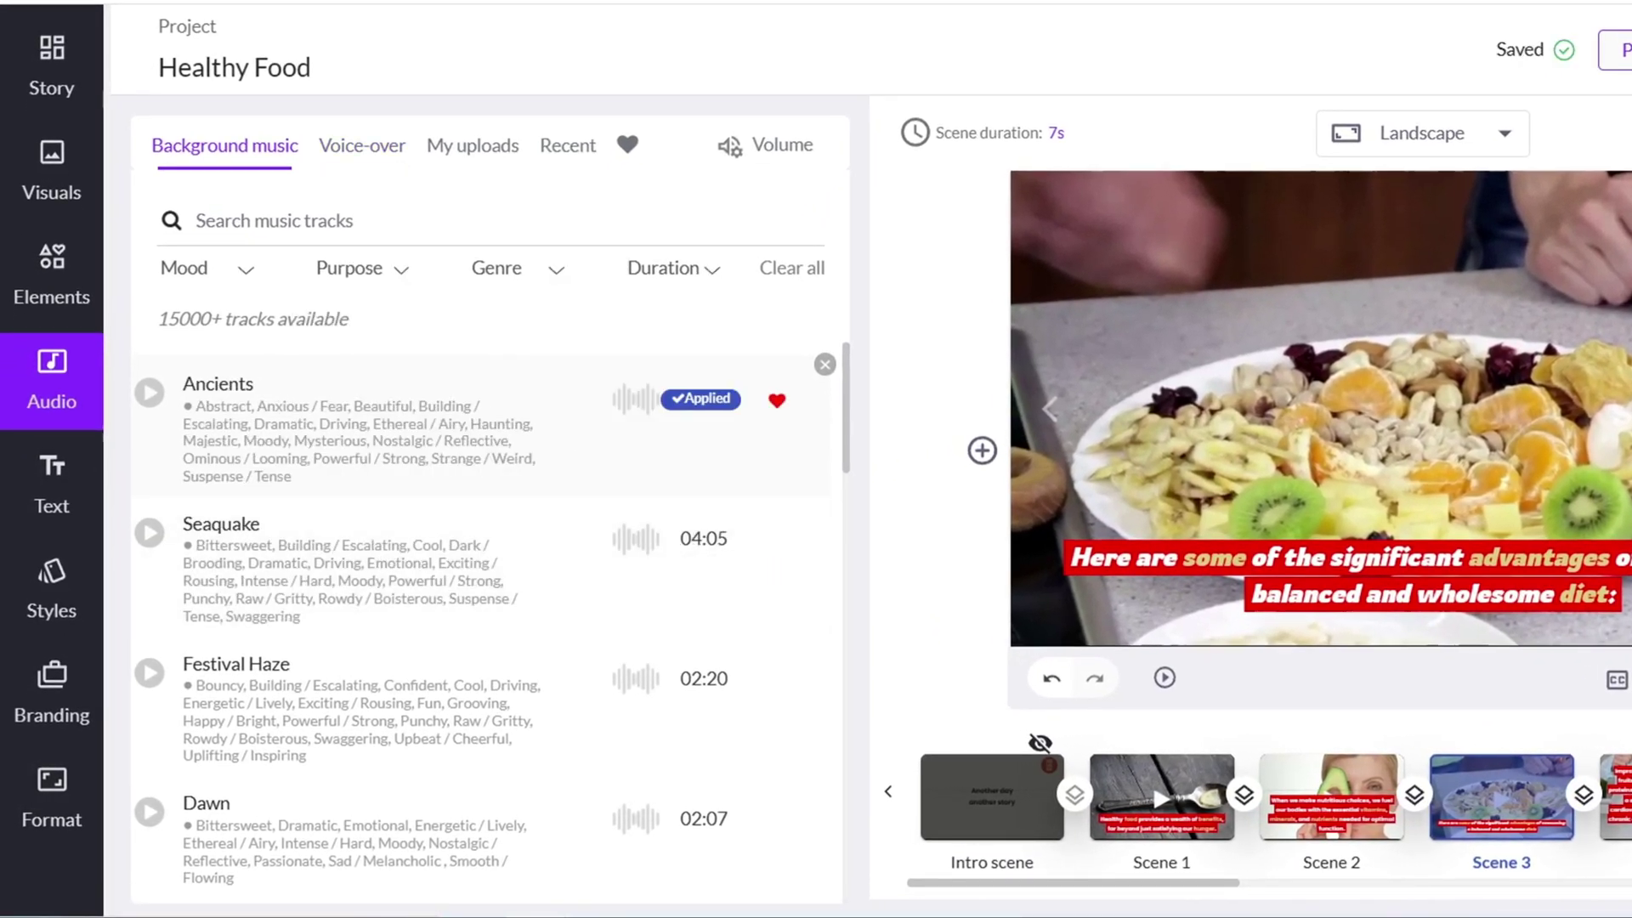
pyautogui.click(765, 145)
pyautogui.moveTo(594, 252); pyautogui.dragTo(573, 253)
# - Filter the voice-over voices to female only and set the speech speed to 129%
pyautogui.click(362, 146)
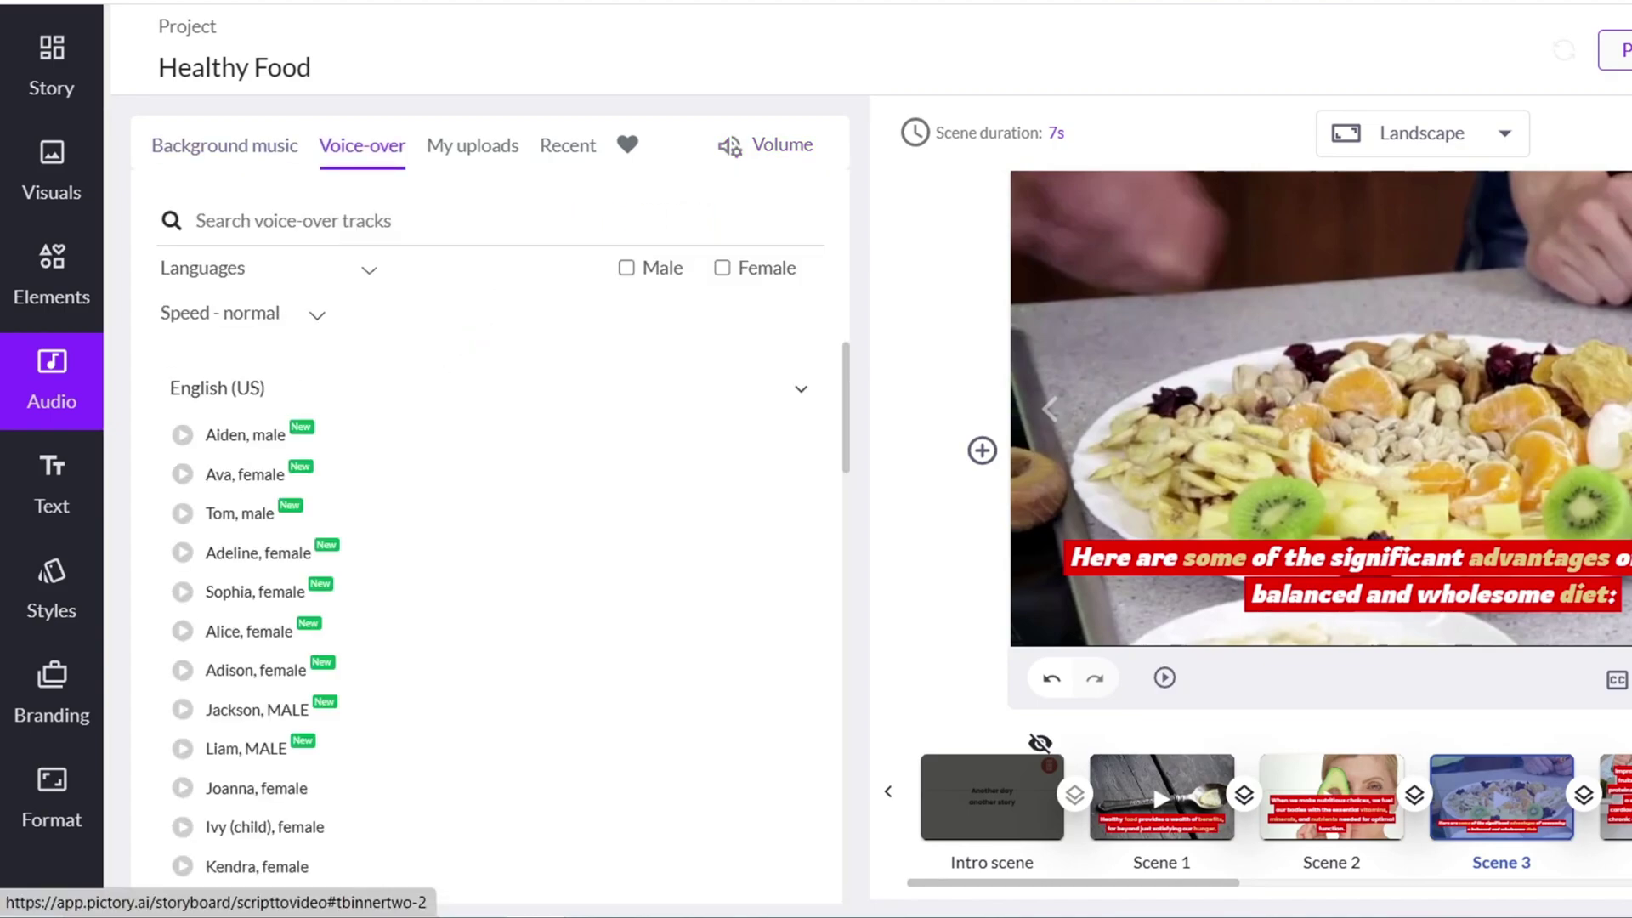
pyautogui.scroll(-20, 486, 595)
pyautogui.scroll(15, 493, 595)
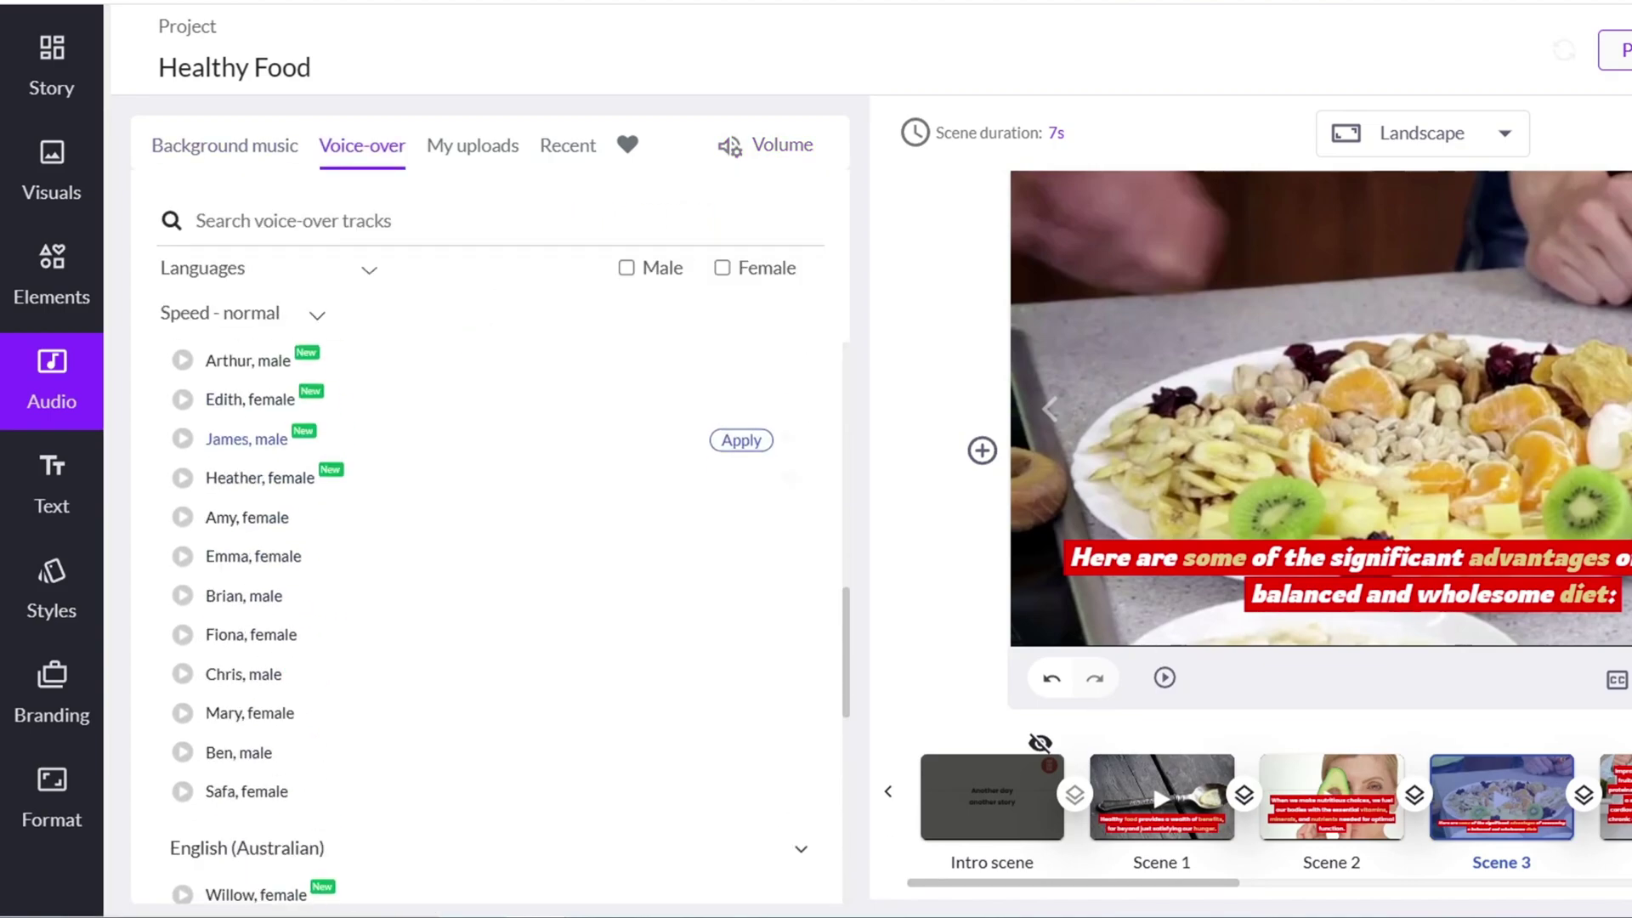
pyautogui.click(626, 268)
pyautogui.click(721, 268)
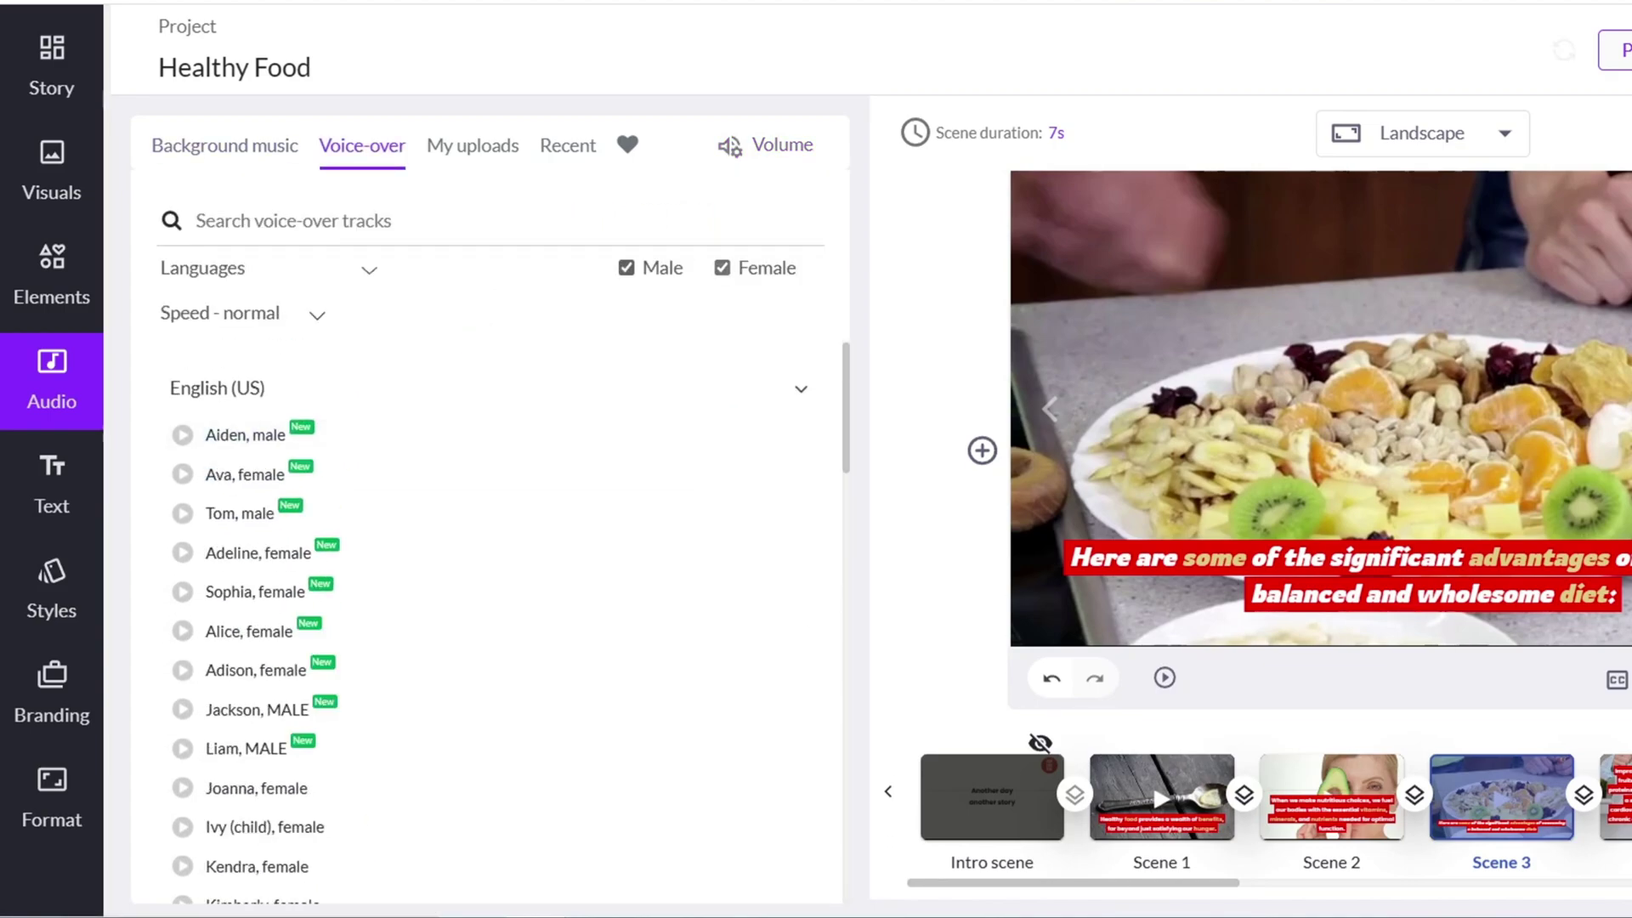
pyautogui.click(627, 268)
pyautogui.click(317, 315)
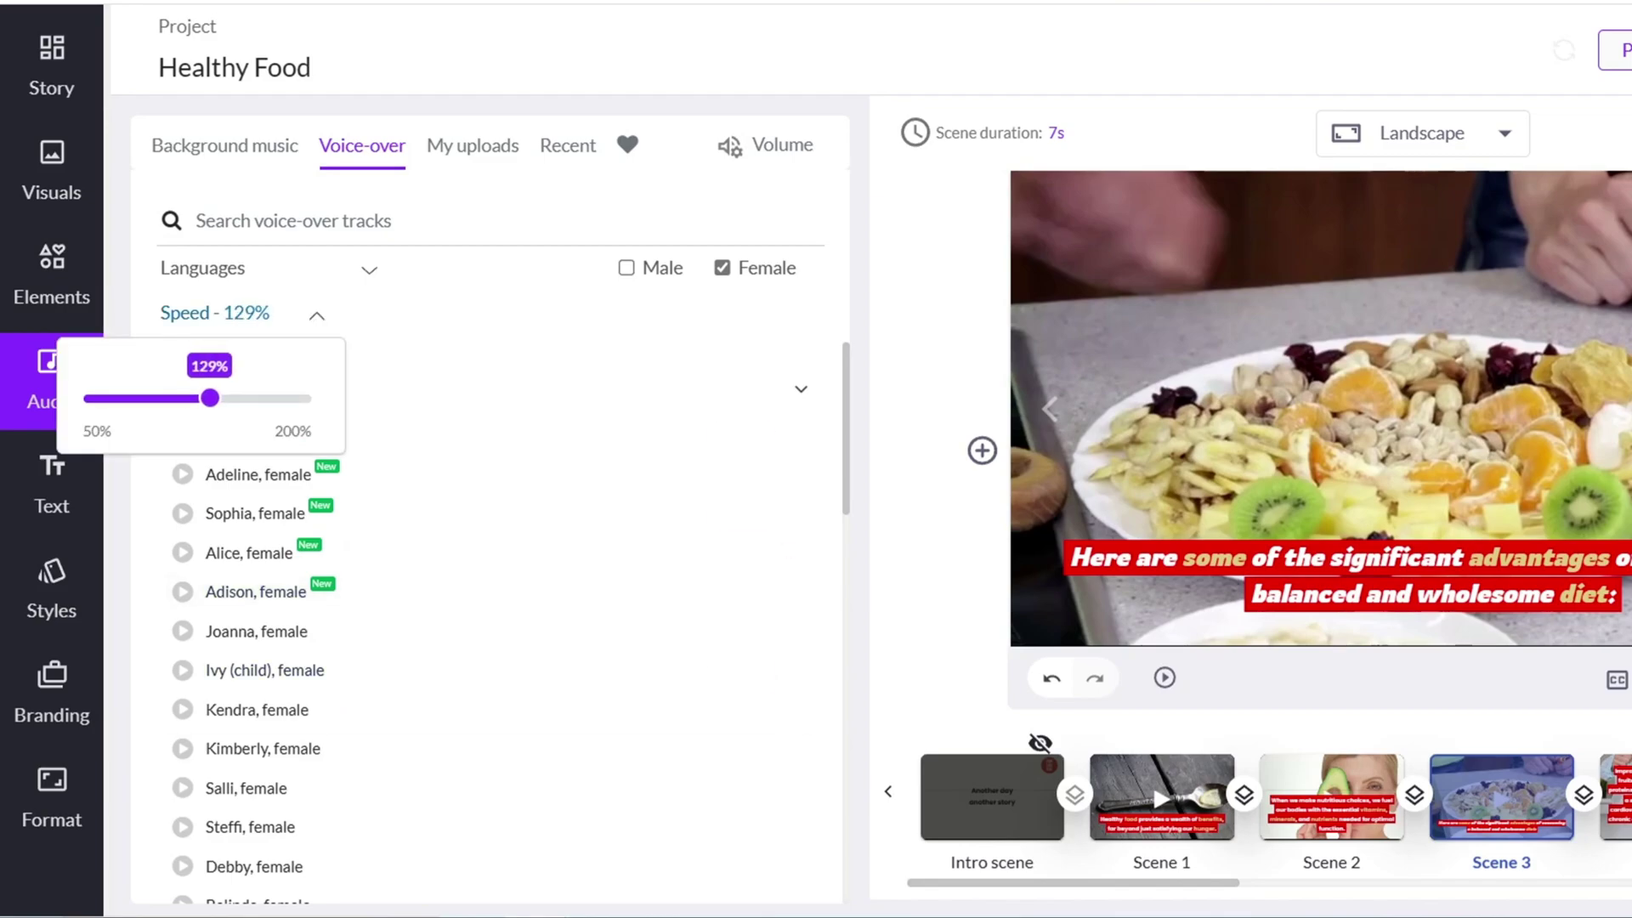
# - Look through the voice-over uploads, the template styles and the available emoji elements
pyautogui.click(473, 145)
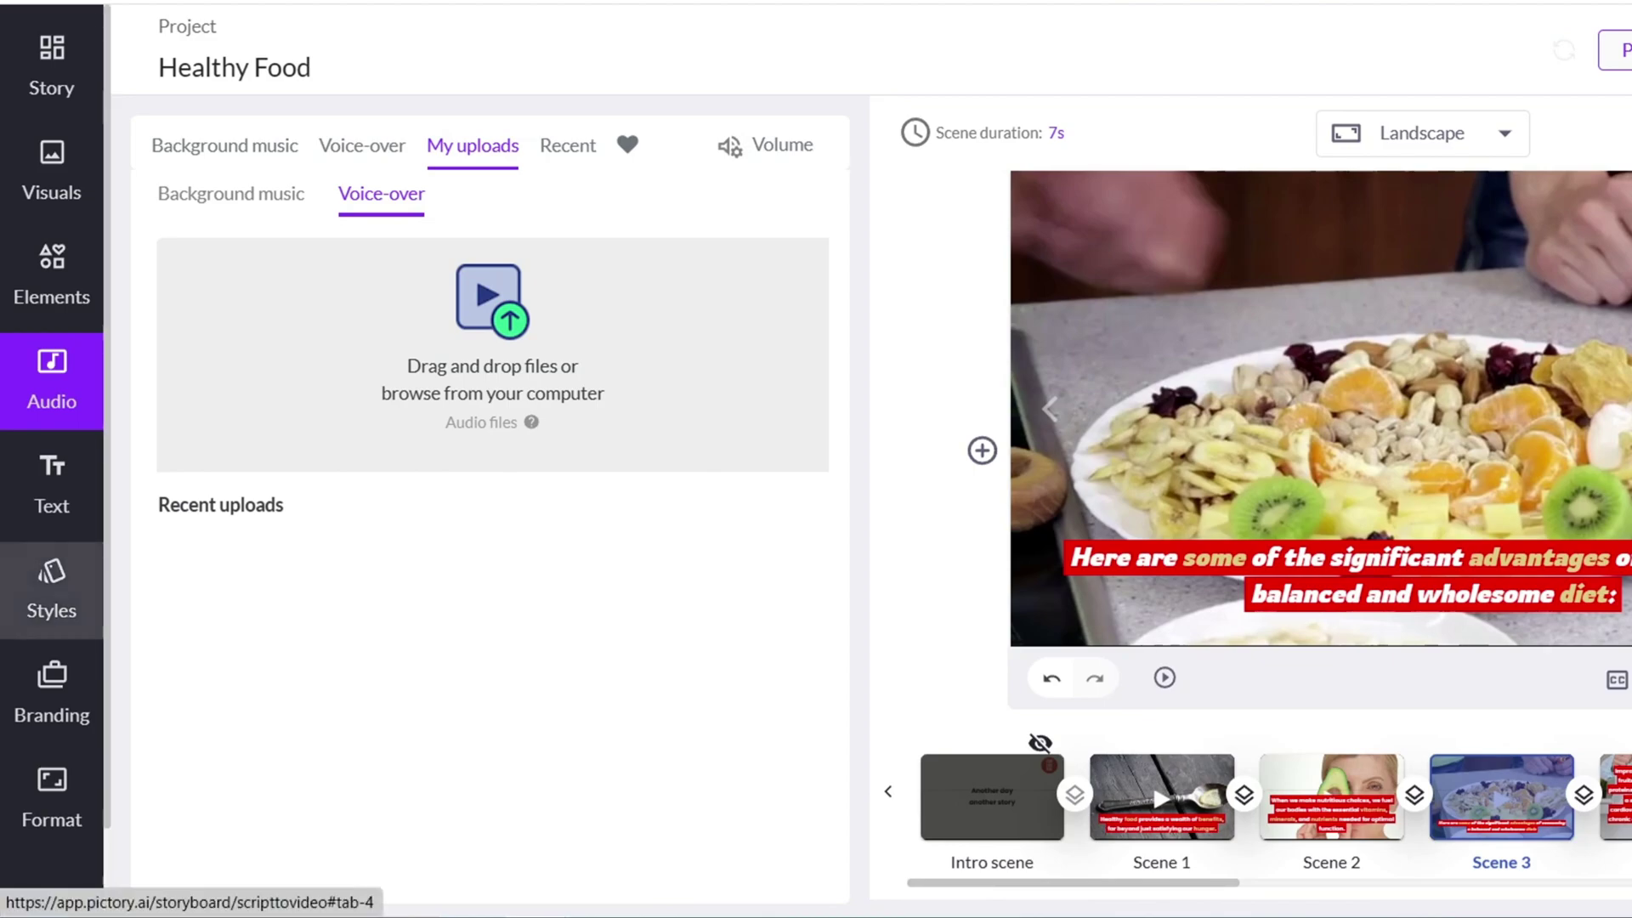
pyautogui.click(51, 591)
pyautogui.click(51, 274)
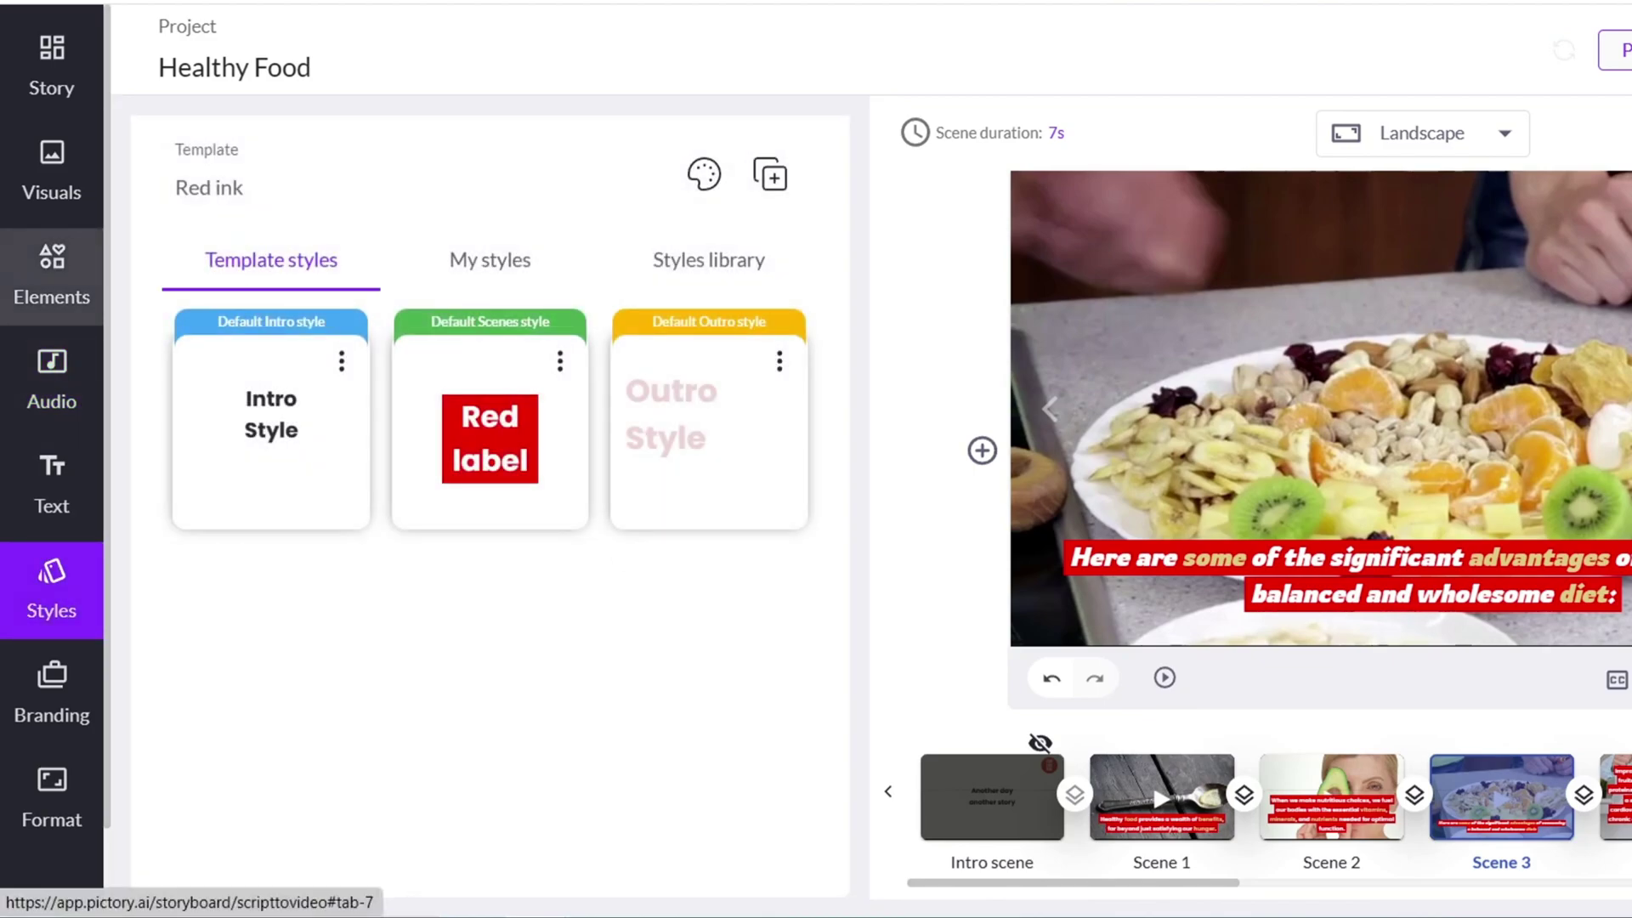
pyautogui.scroll(-5, 489, 595)
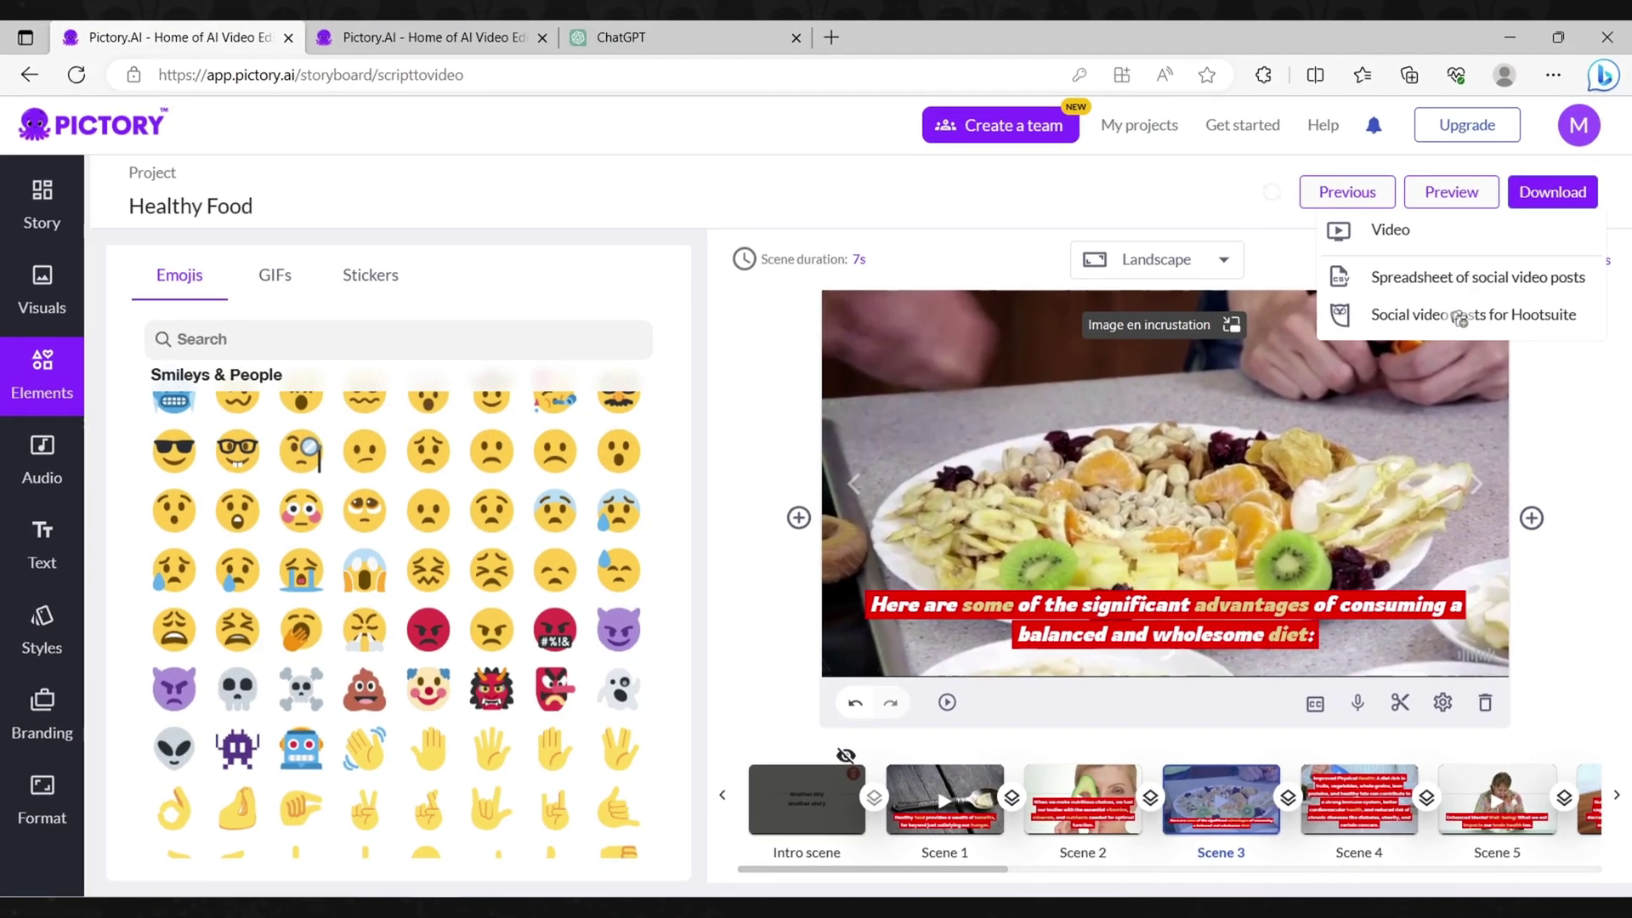
# - Download the finished project as a video and let the generation run in the background
pyautogui.click(1460, 318)
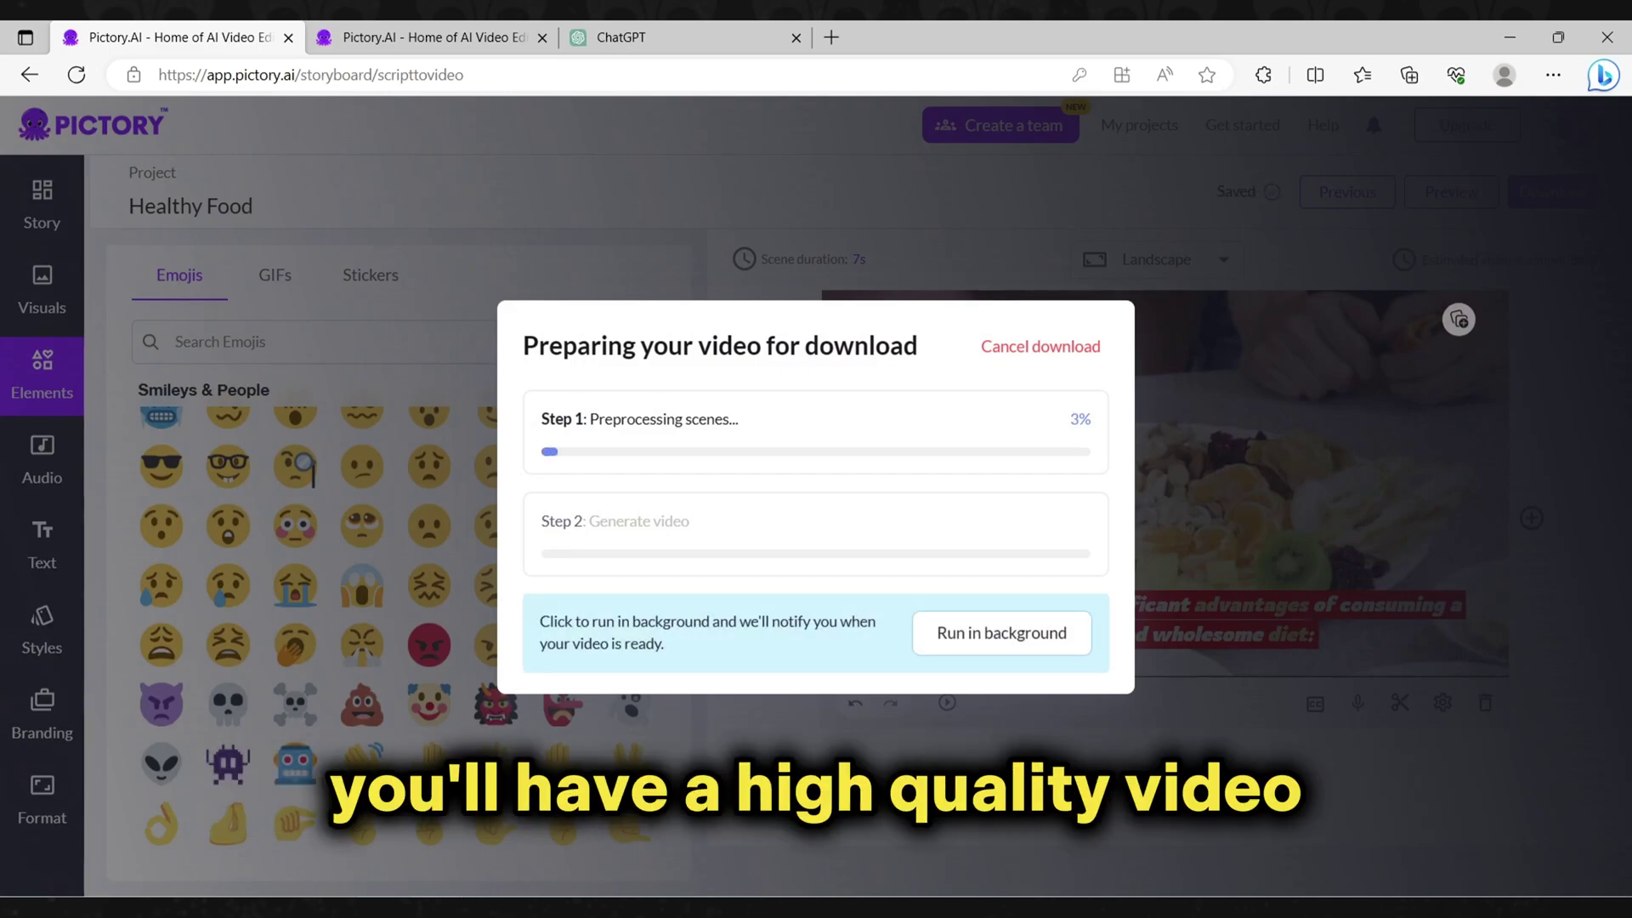
pyautogui.click(1001, 633)
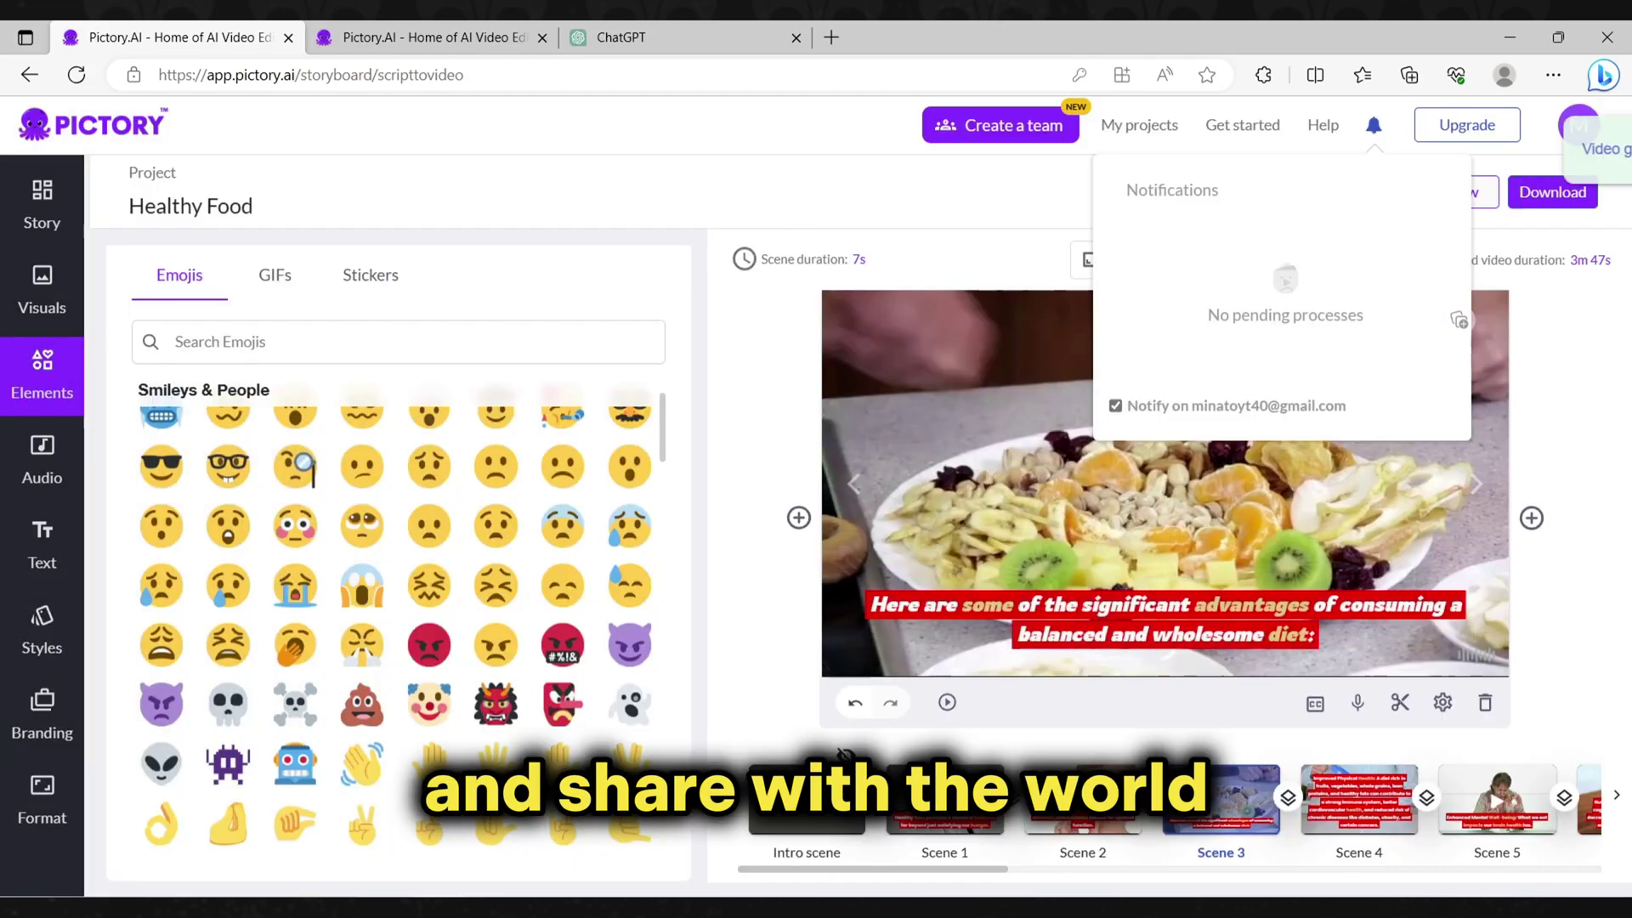
# - Apply the coupon code to the order for the Standard monthly plan
pyautogui.moveTo(1579, 112)
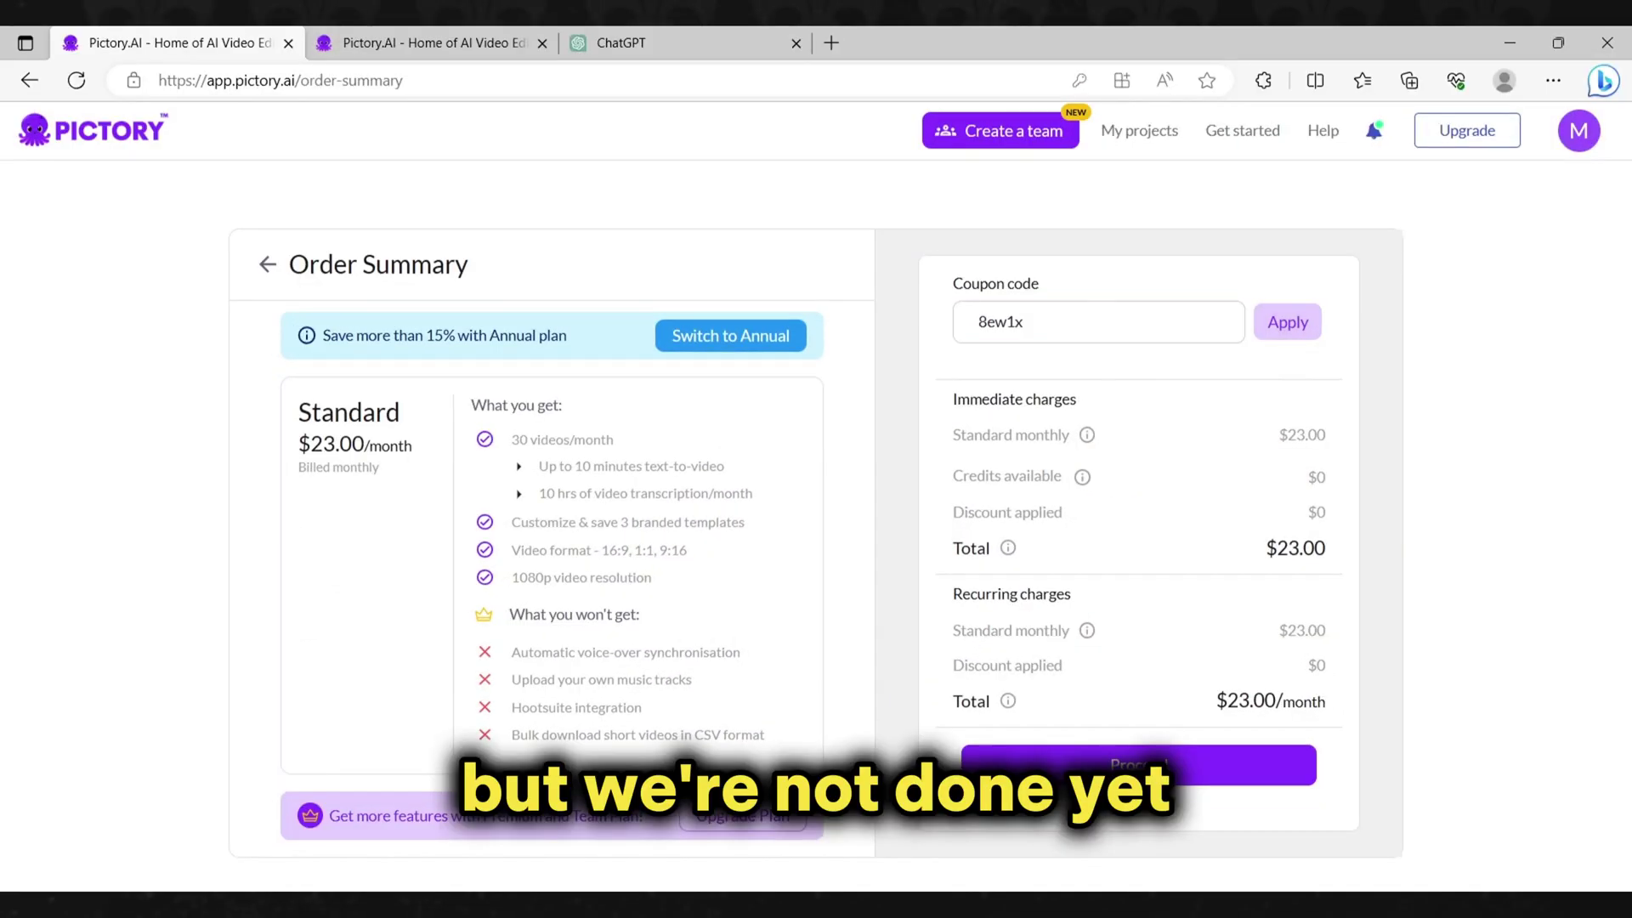
pyautogui.click(1300, 322)
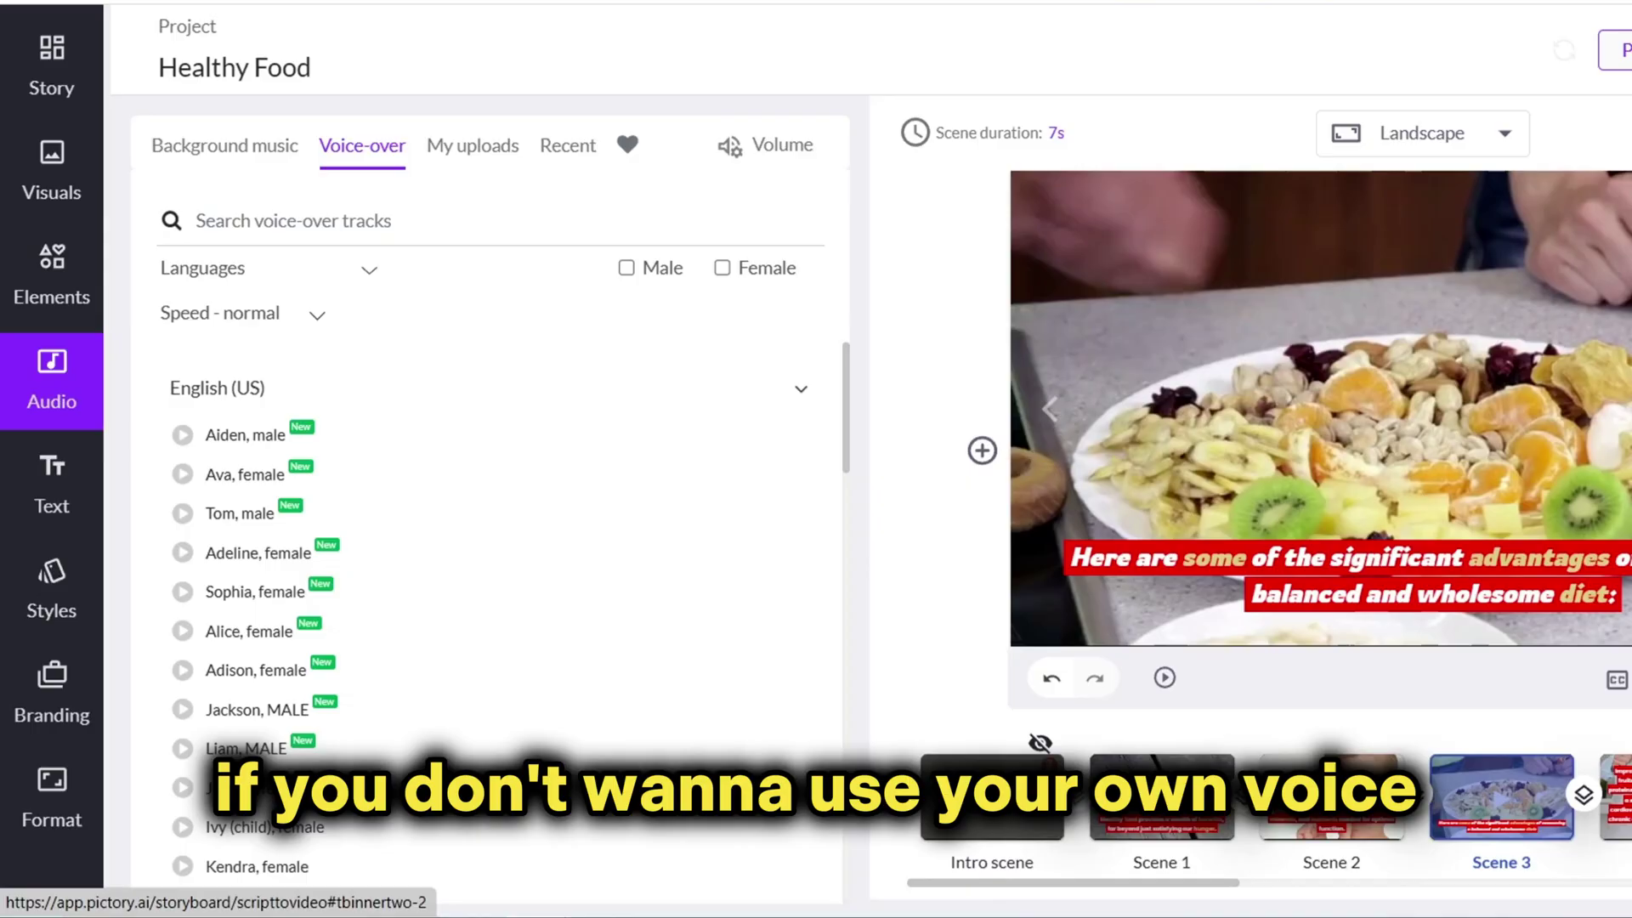
# - Browse the voice-over voices, show only female ones and raise the speech speed above normal
pyautogui.scroll(-10, 489, 595)
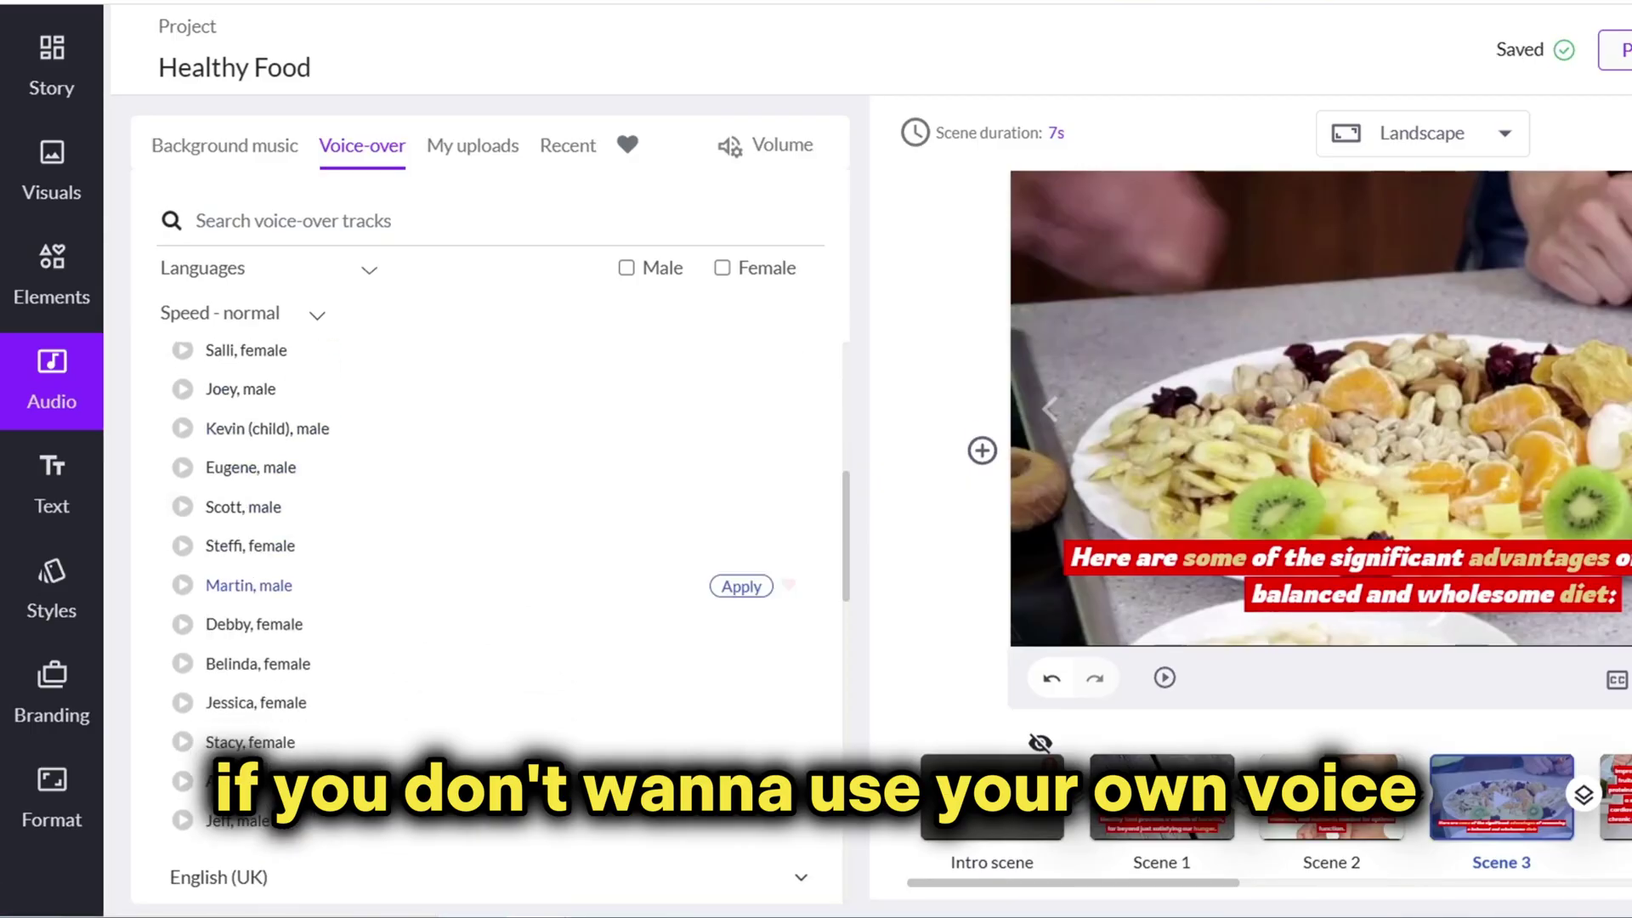
pyautogui.scroll(10, 488, 596)
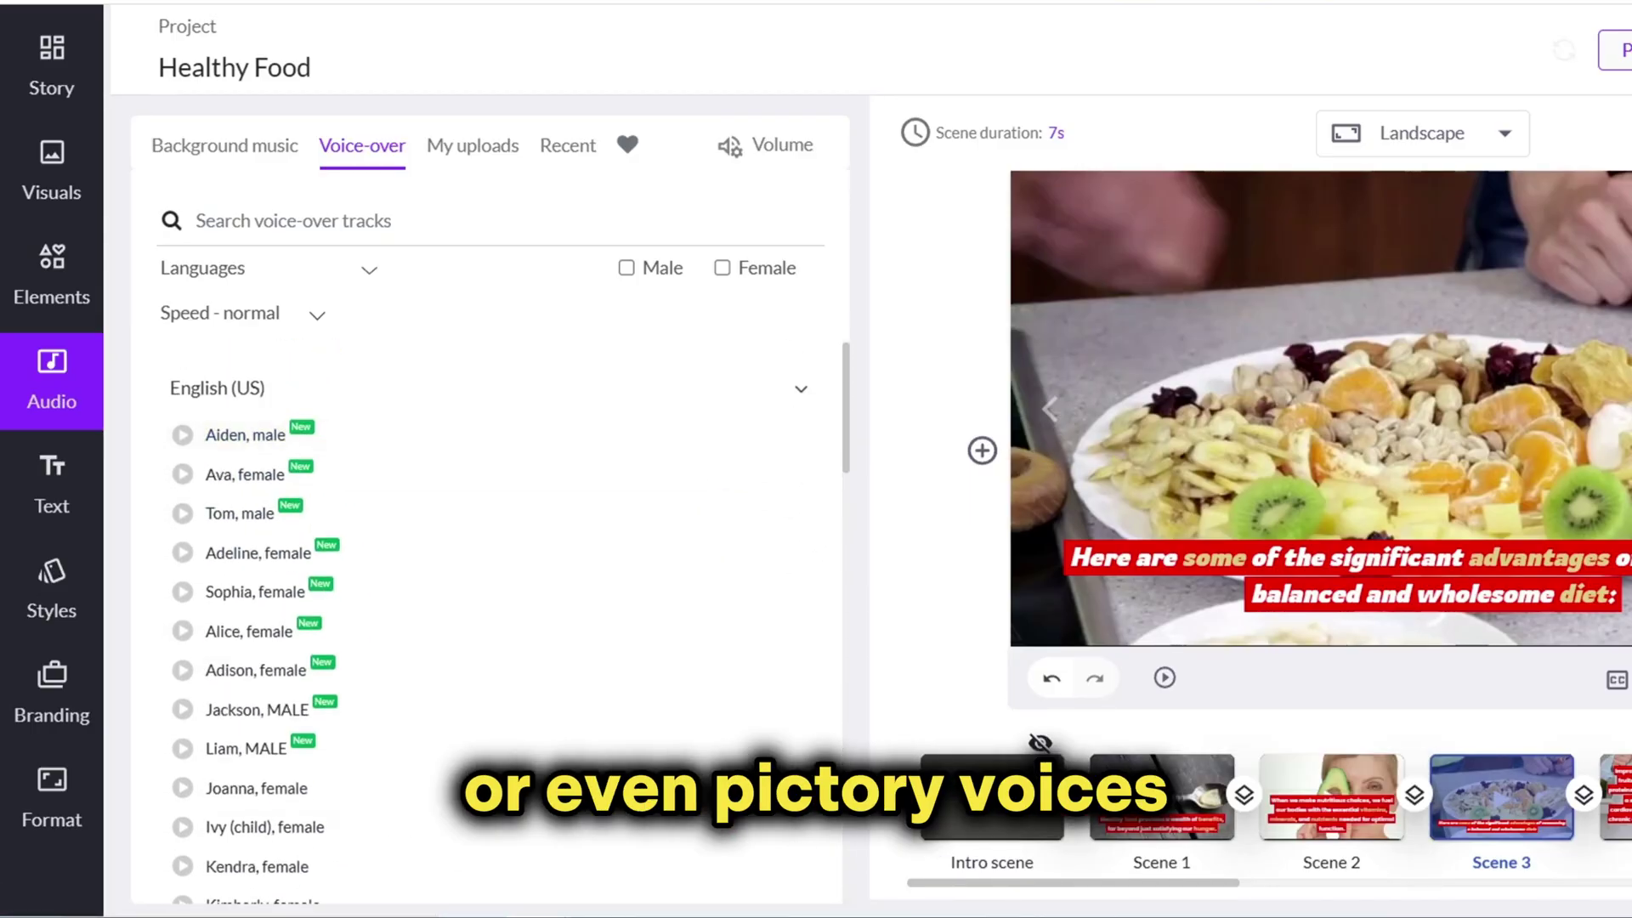
pyautogui.click(627, 268)
pyautogui.click(626, 268)
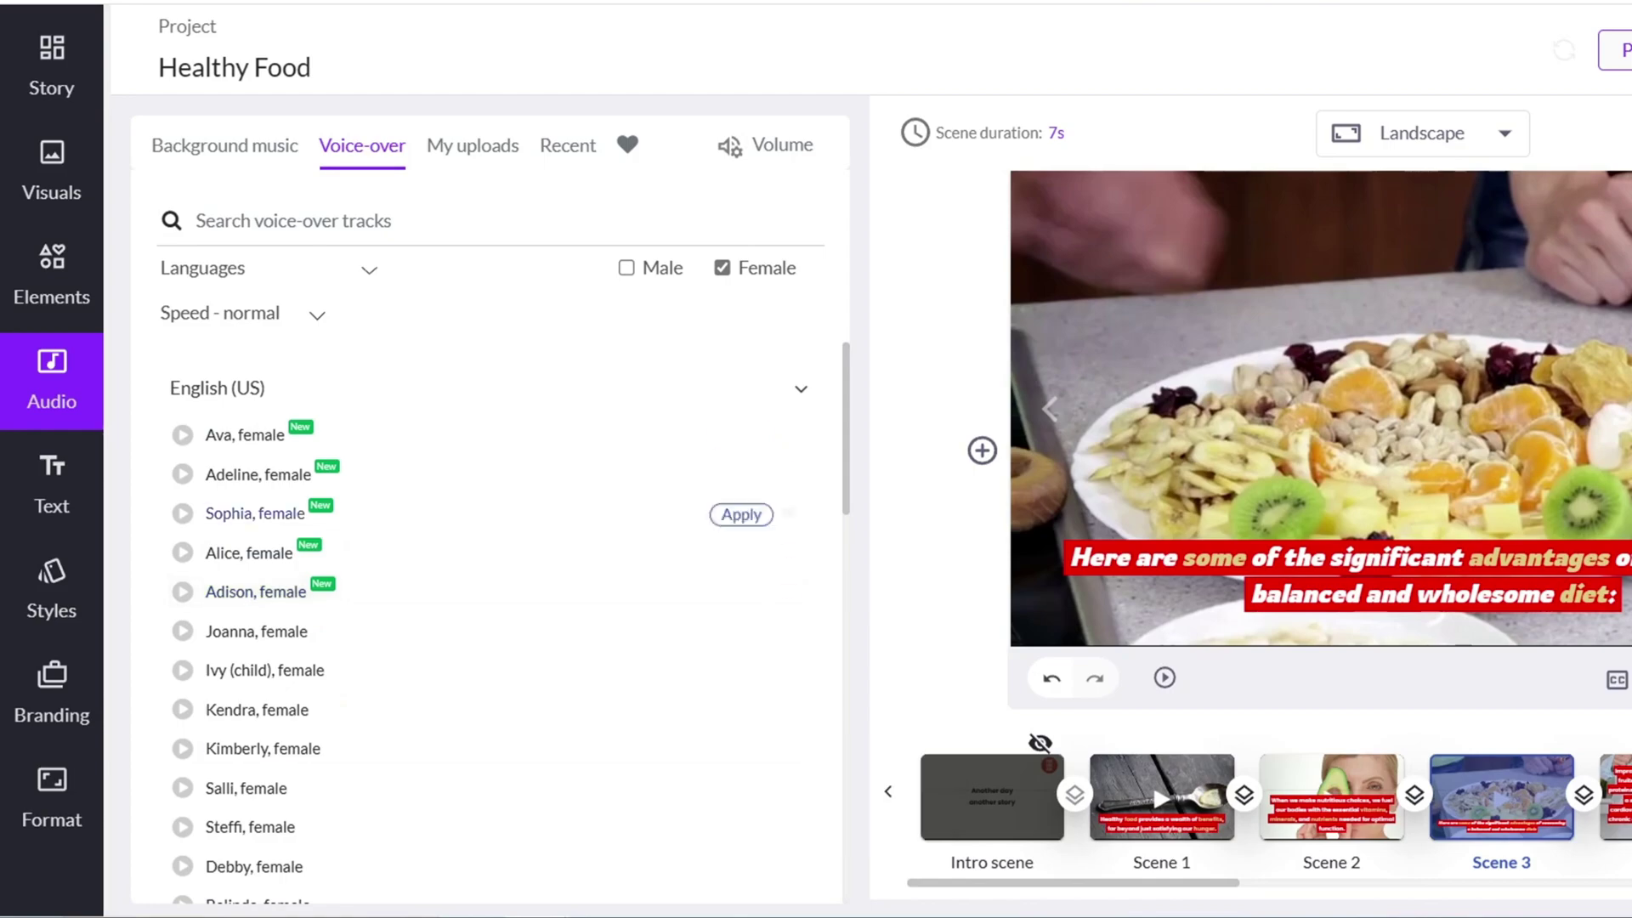
pyautogui.click(242, 313)
pyautogui.moveTo(162, 398); pyautogui.dragTo(208, 398)
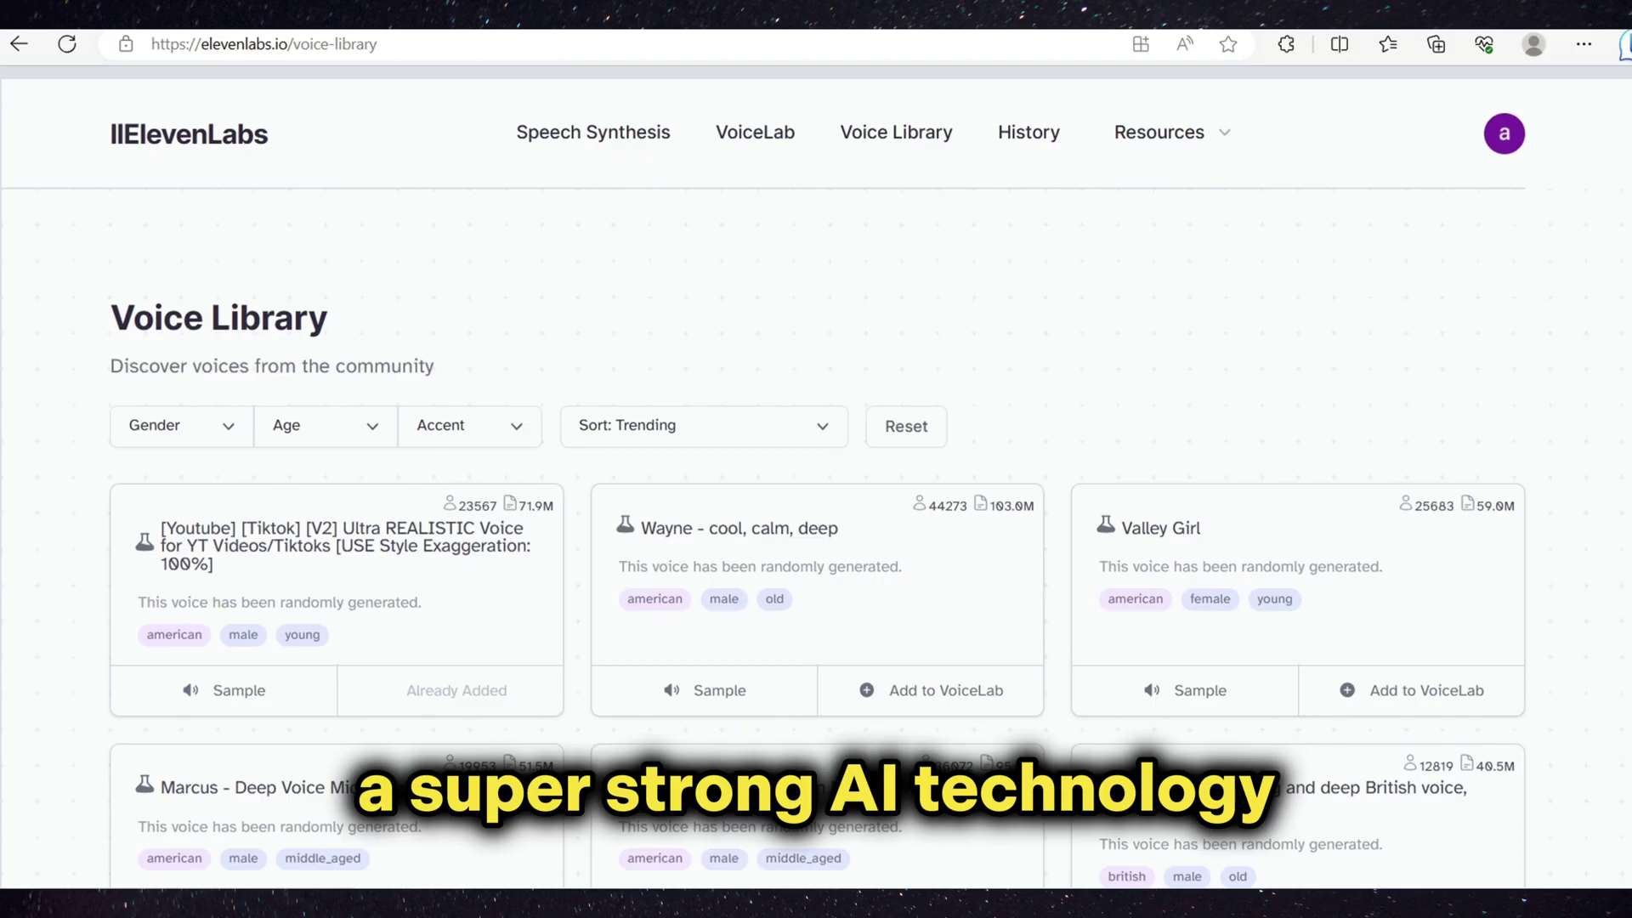
# - Switch to ElevenLabs and browse the trending community voices in the Voice Library
pyautogui.scroll(-4, 816, 476)
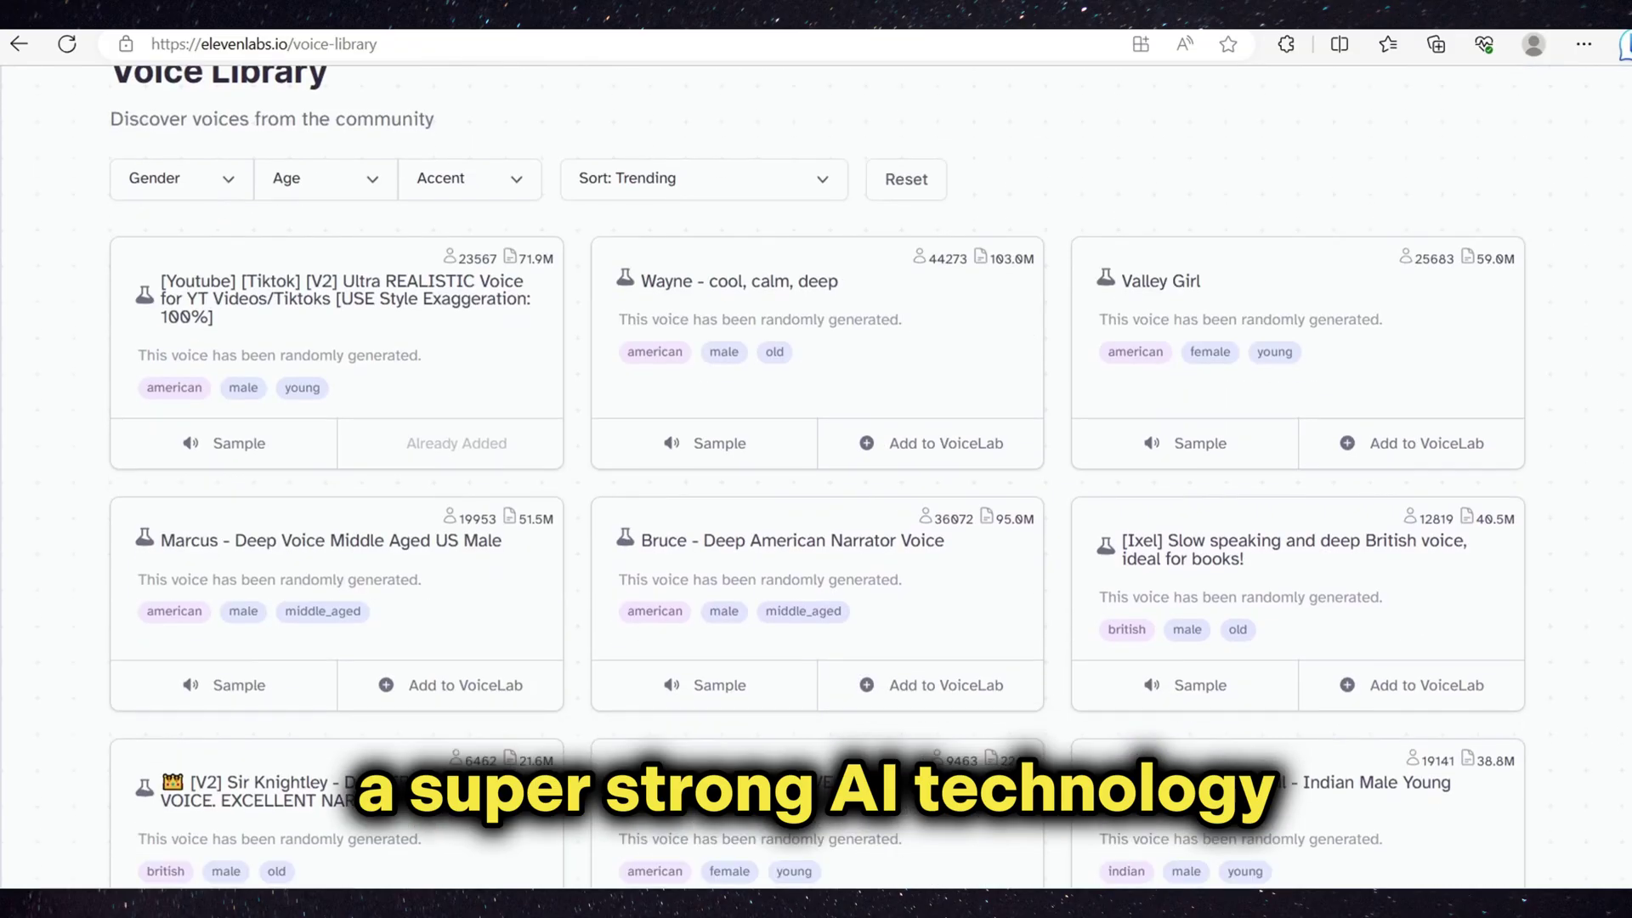
pyautogui.scroll(-5, 817, 476)
pyautogui.scroll(-7, 816, 476)
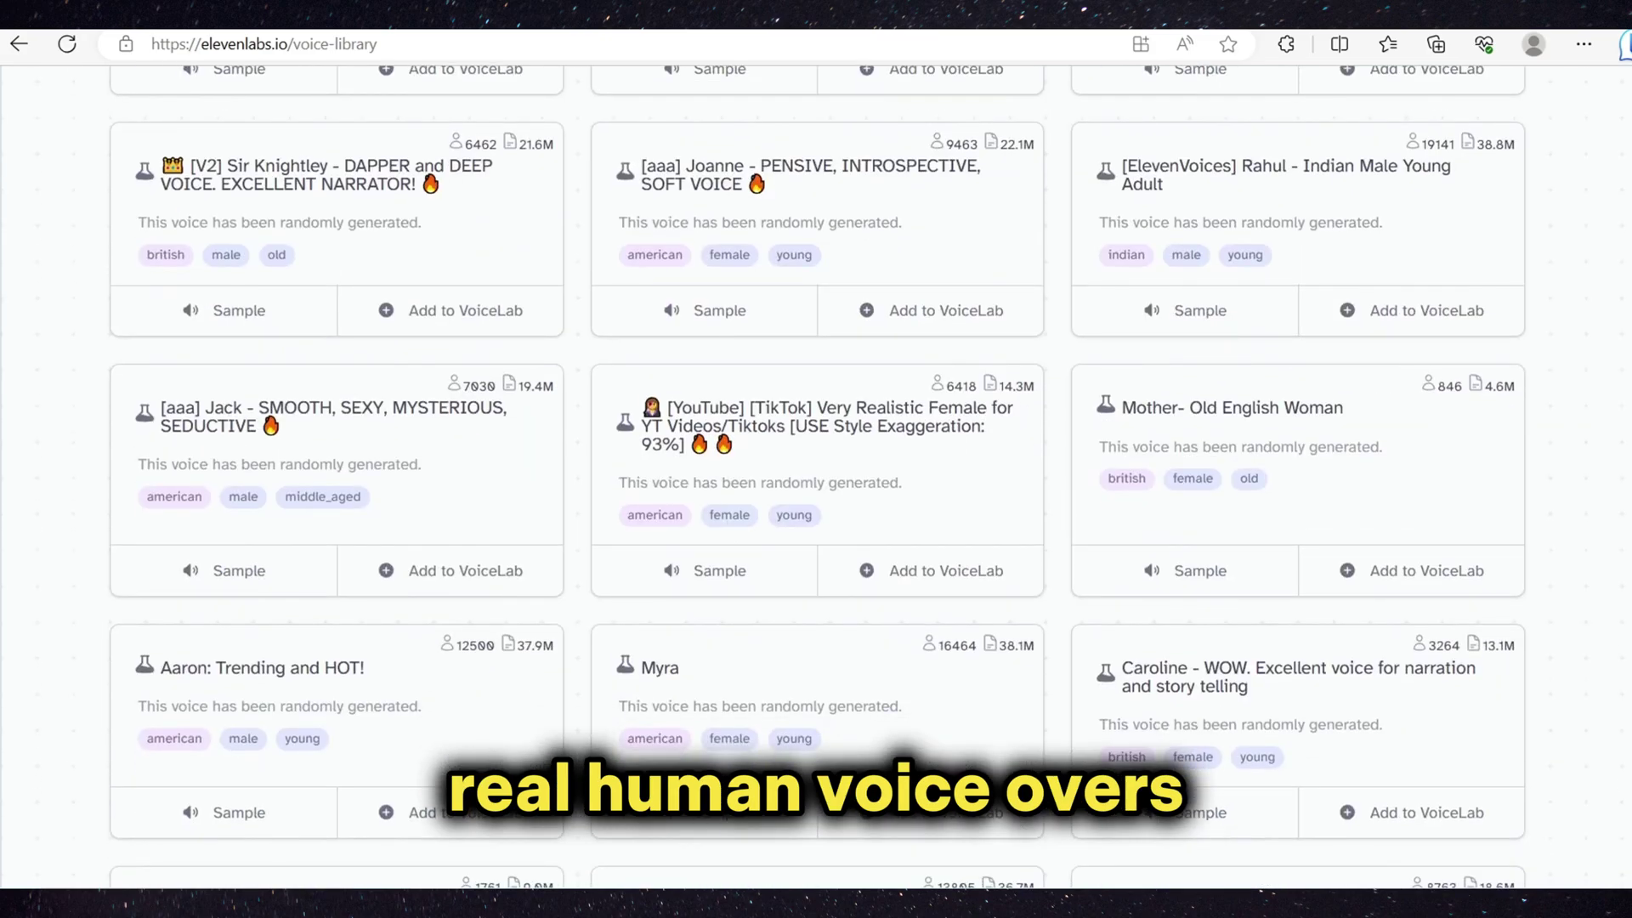
# - Look further through the community voices and play the sample of the William British Male Young Adult voice
pyautogui.scroll(-10, 816, 476)
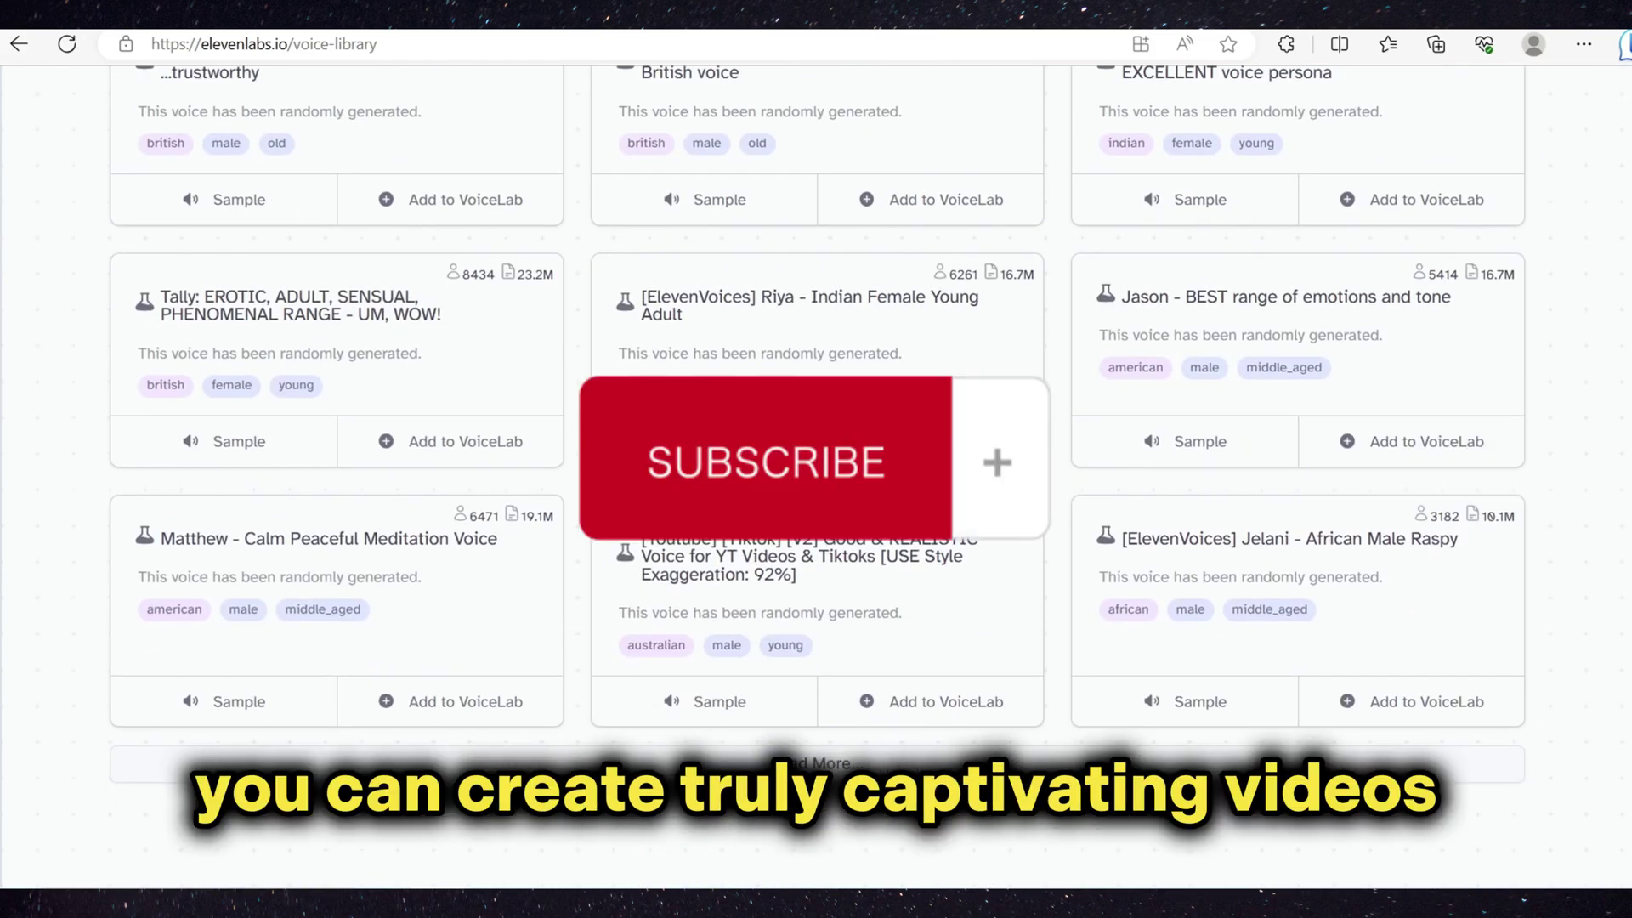
pyautogui.scroll(-18, 816, 476)
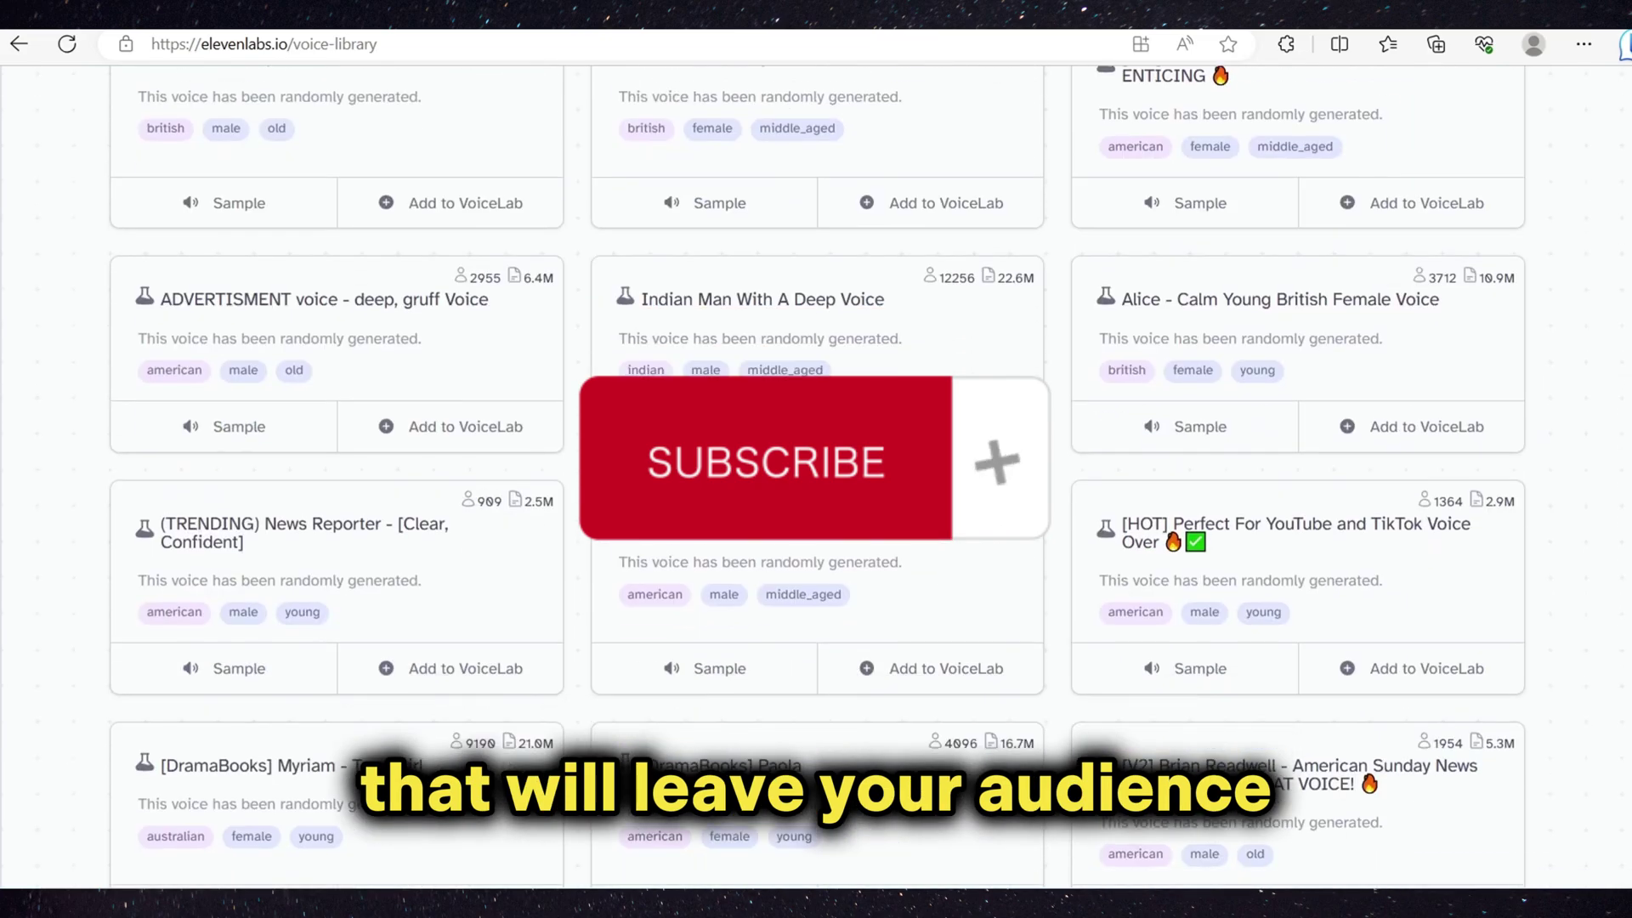
pyautogui.scroll(-8, 816, 476)
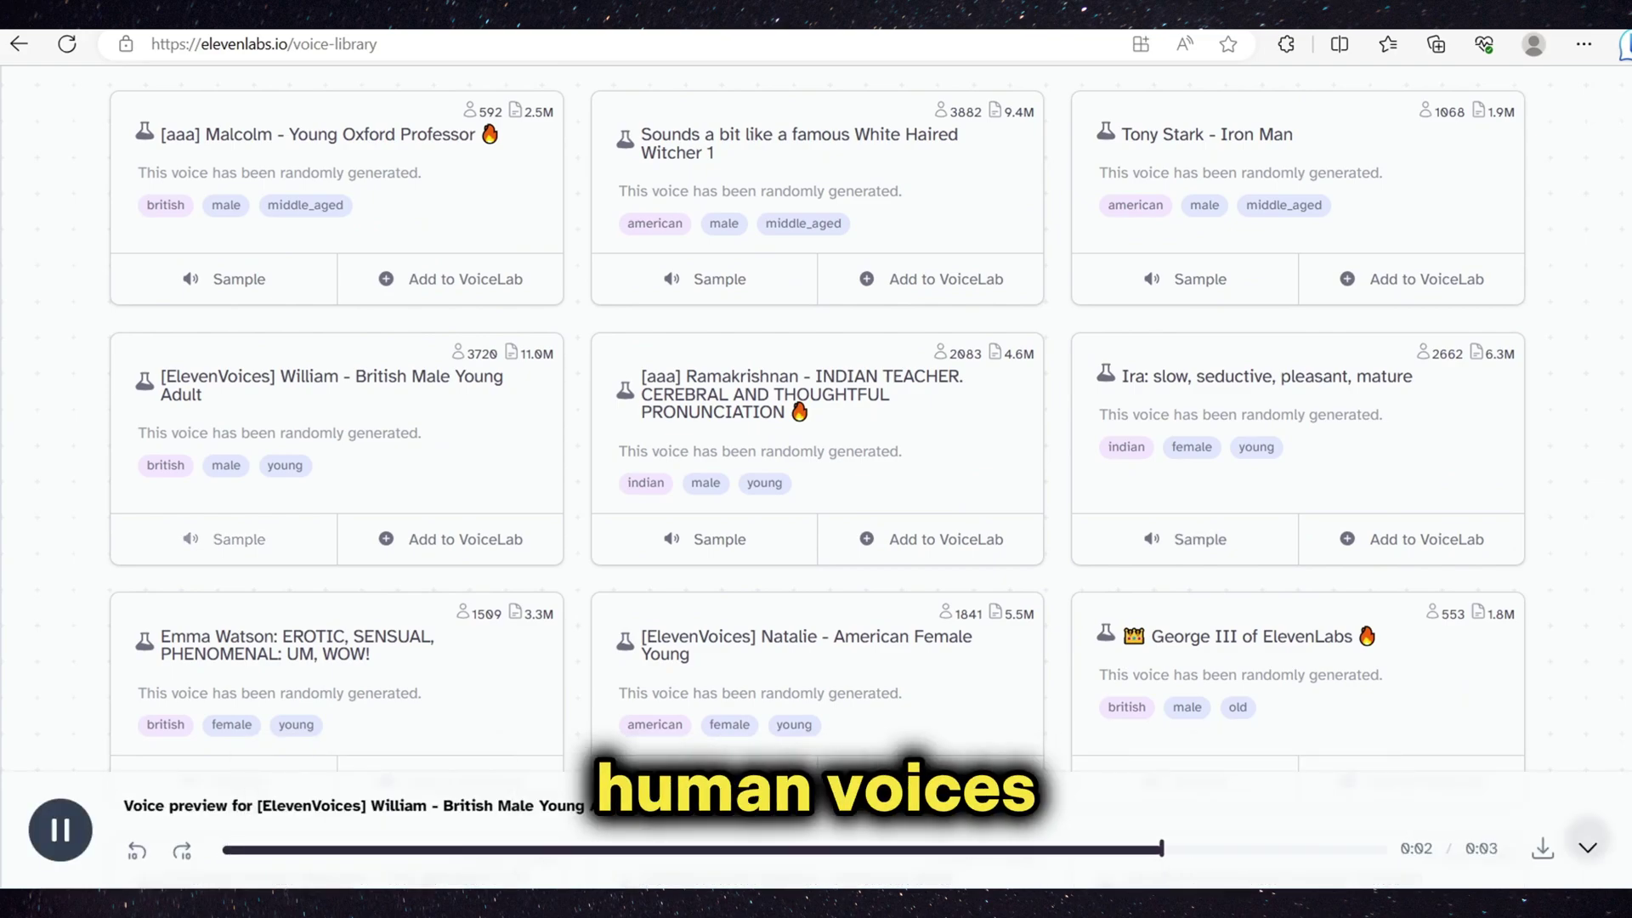
pyautogui.scroll(-5, 816, 408)
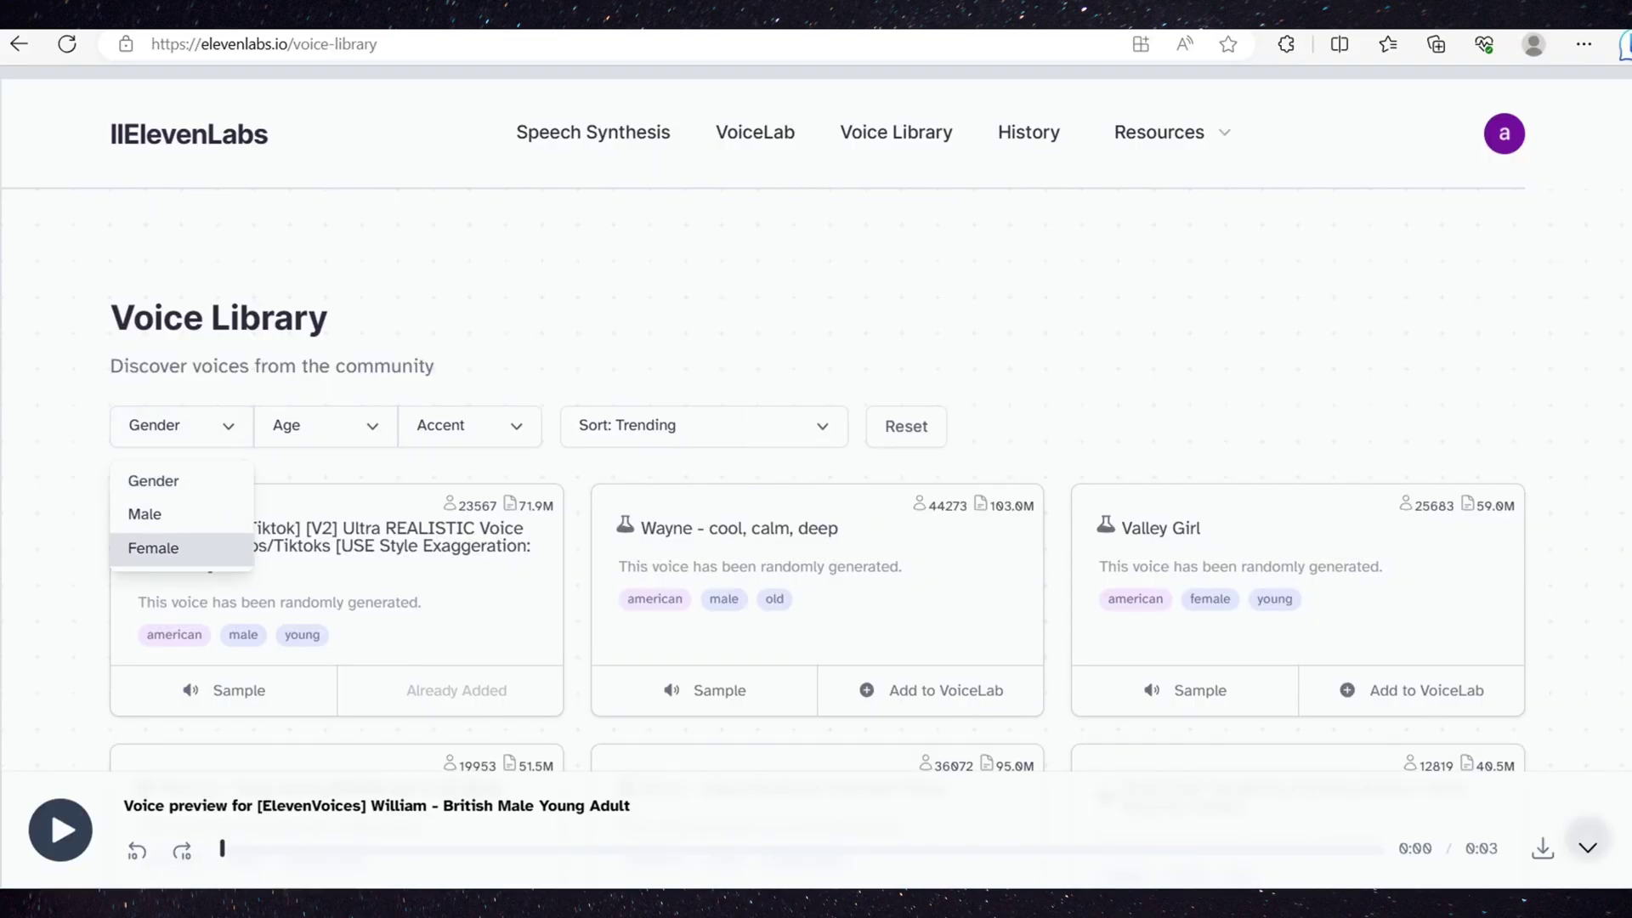
# - Filter the Voice Library to middle-aged male voices with an African accent, sorted by Trending
pyautogui.click(325, 425)
pyautogui.click(325, 547)
pyautogui.click(469, 426)
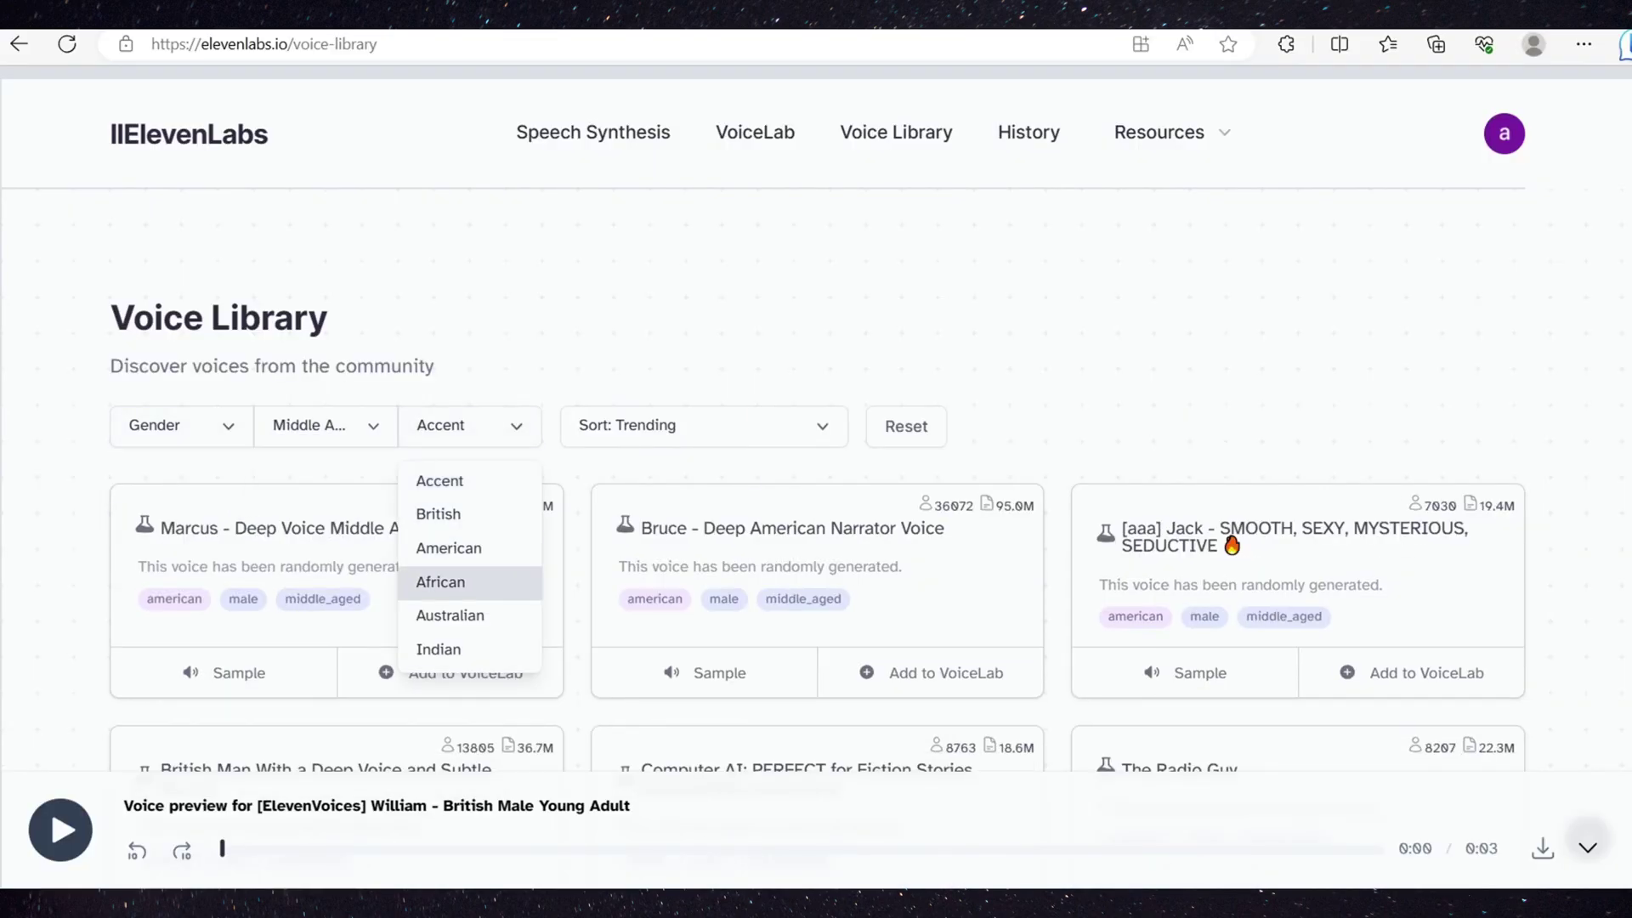
pyautogui.click(469, 581)
pyautogui.click(181, 425)
pyautogui.click(181, 514)
pyautogui.click(703, 425)
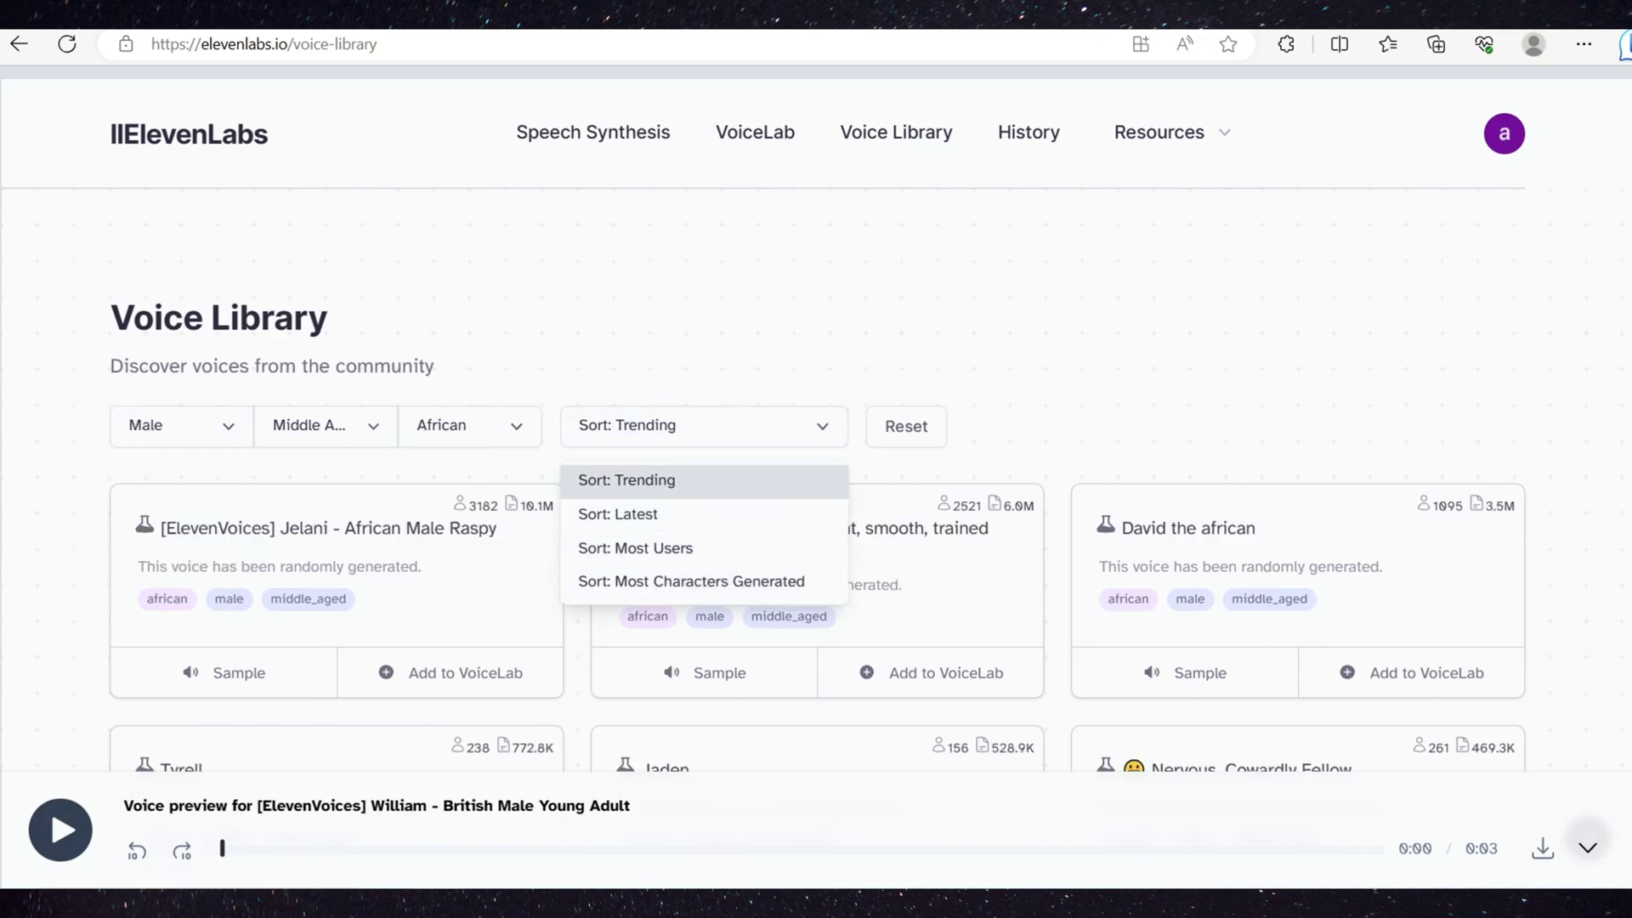
pyautogui.click(703, 479)
# - Play the samples of the Jelani, Brim and David the african voices in the filtered results
pyautogui.scroll(-3, 816, 484)
pyautogui.click(223, 425)
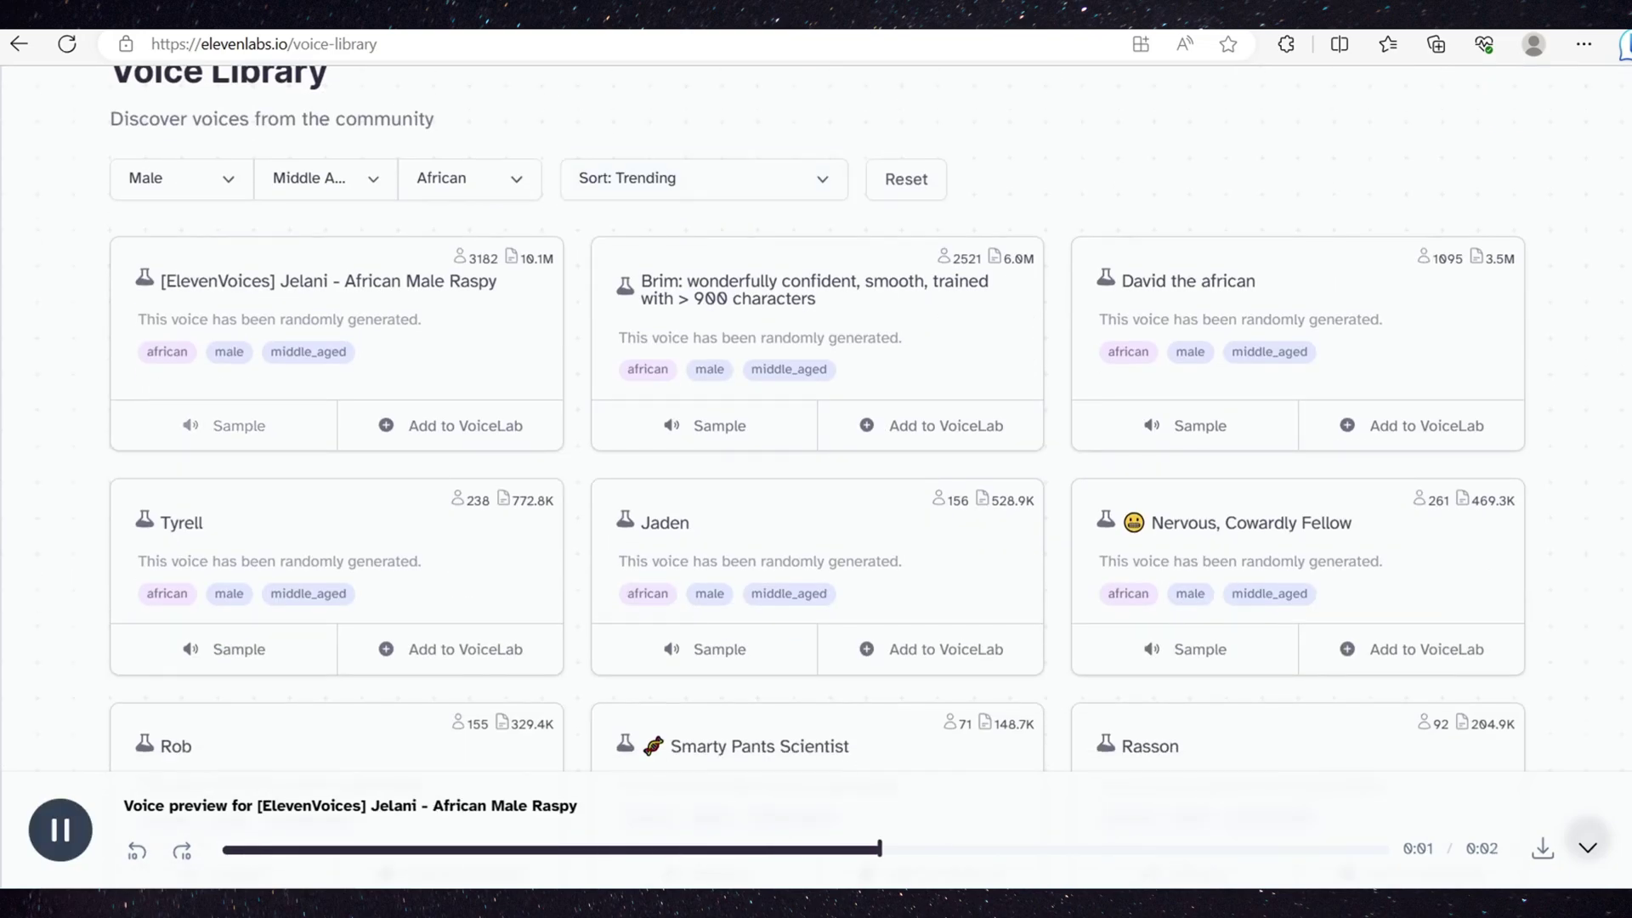
pyautogui.click(705, 425)
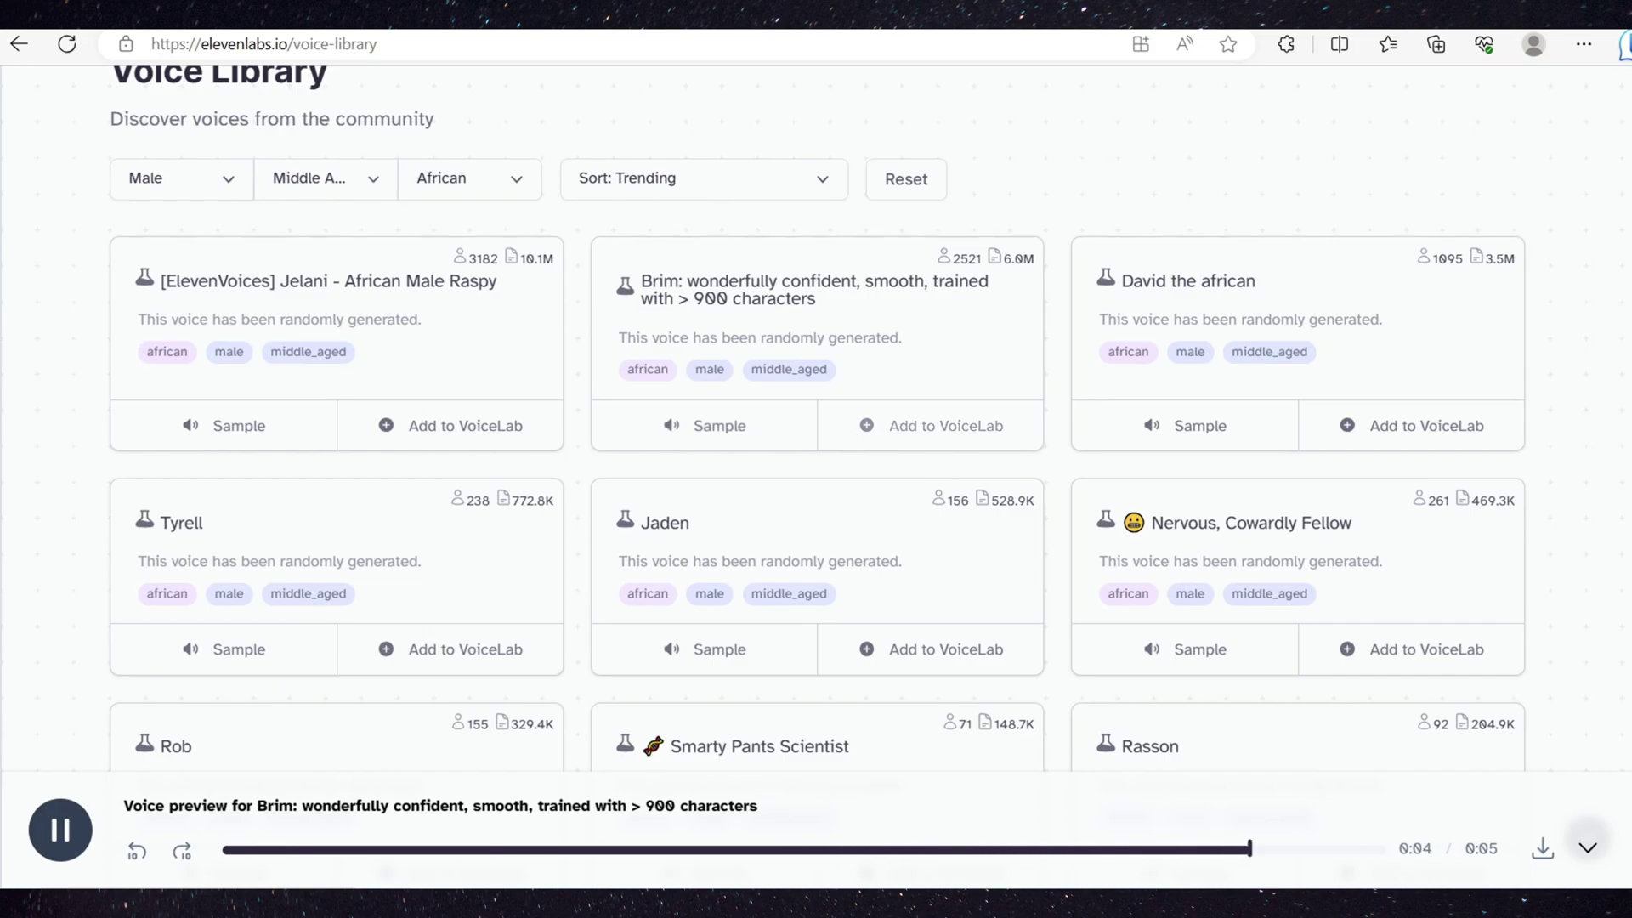
pyautogui.click(1186, 425)
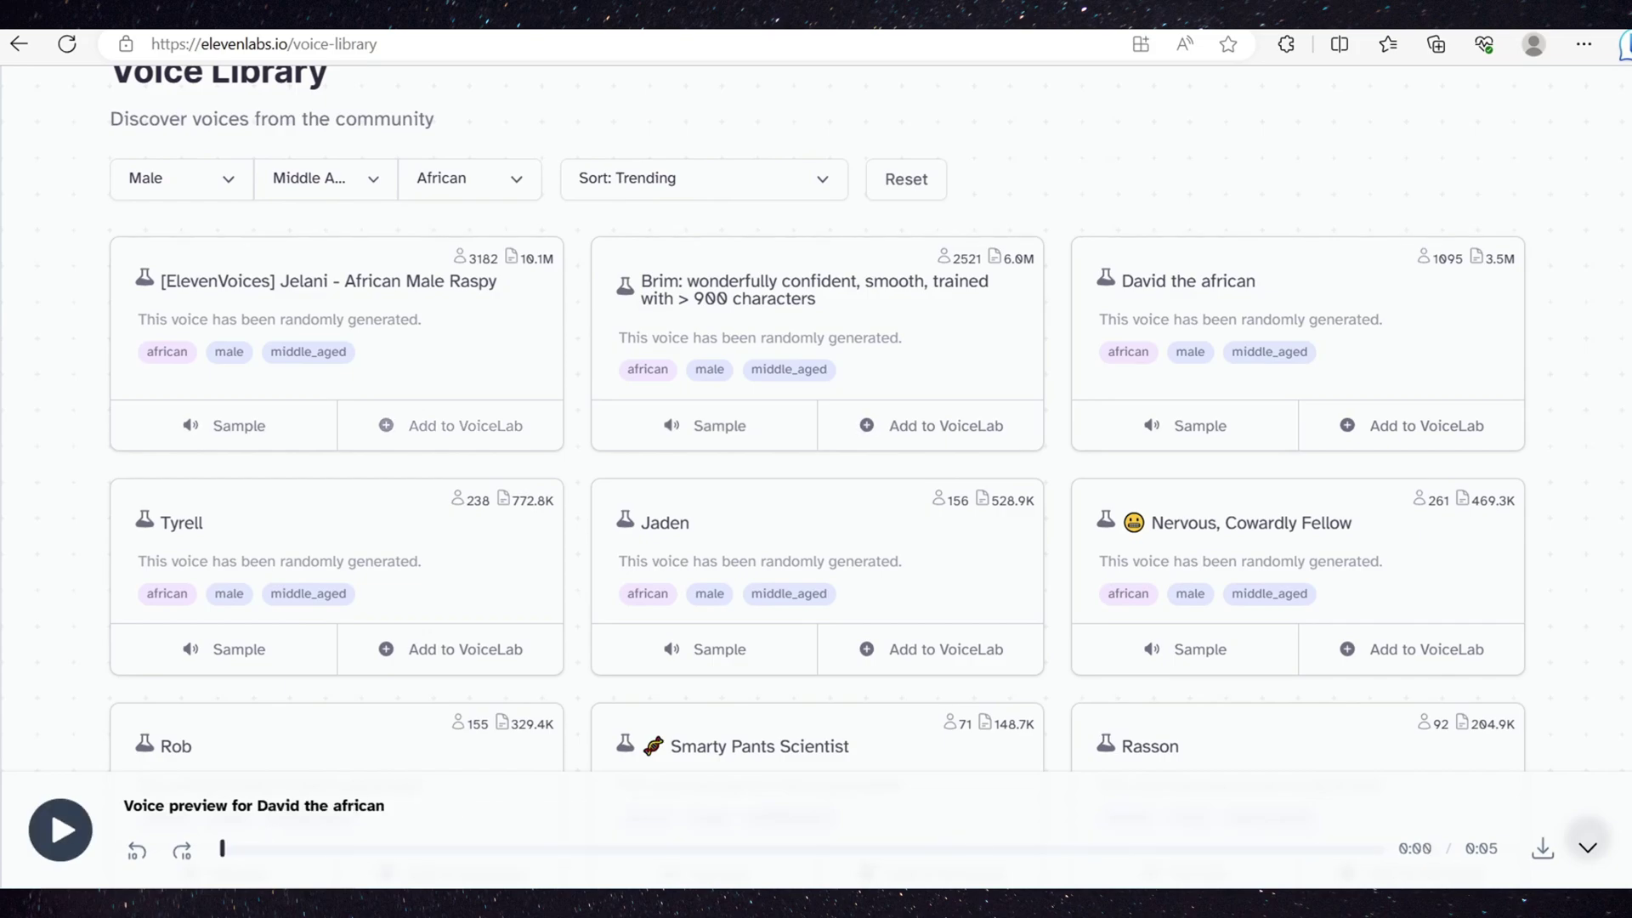
# - Add the "[ElevenVoices] Jelani - African Male Raspy" voice to VoiceLab and confirm the addition
pyautogui.click(449, 425)
pyautogui.click(1032, 587)
pyautogui.click(1046, 579)
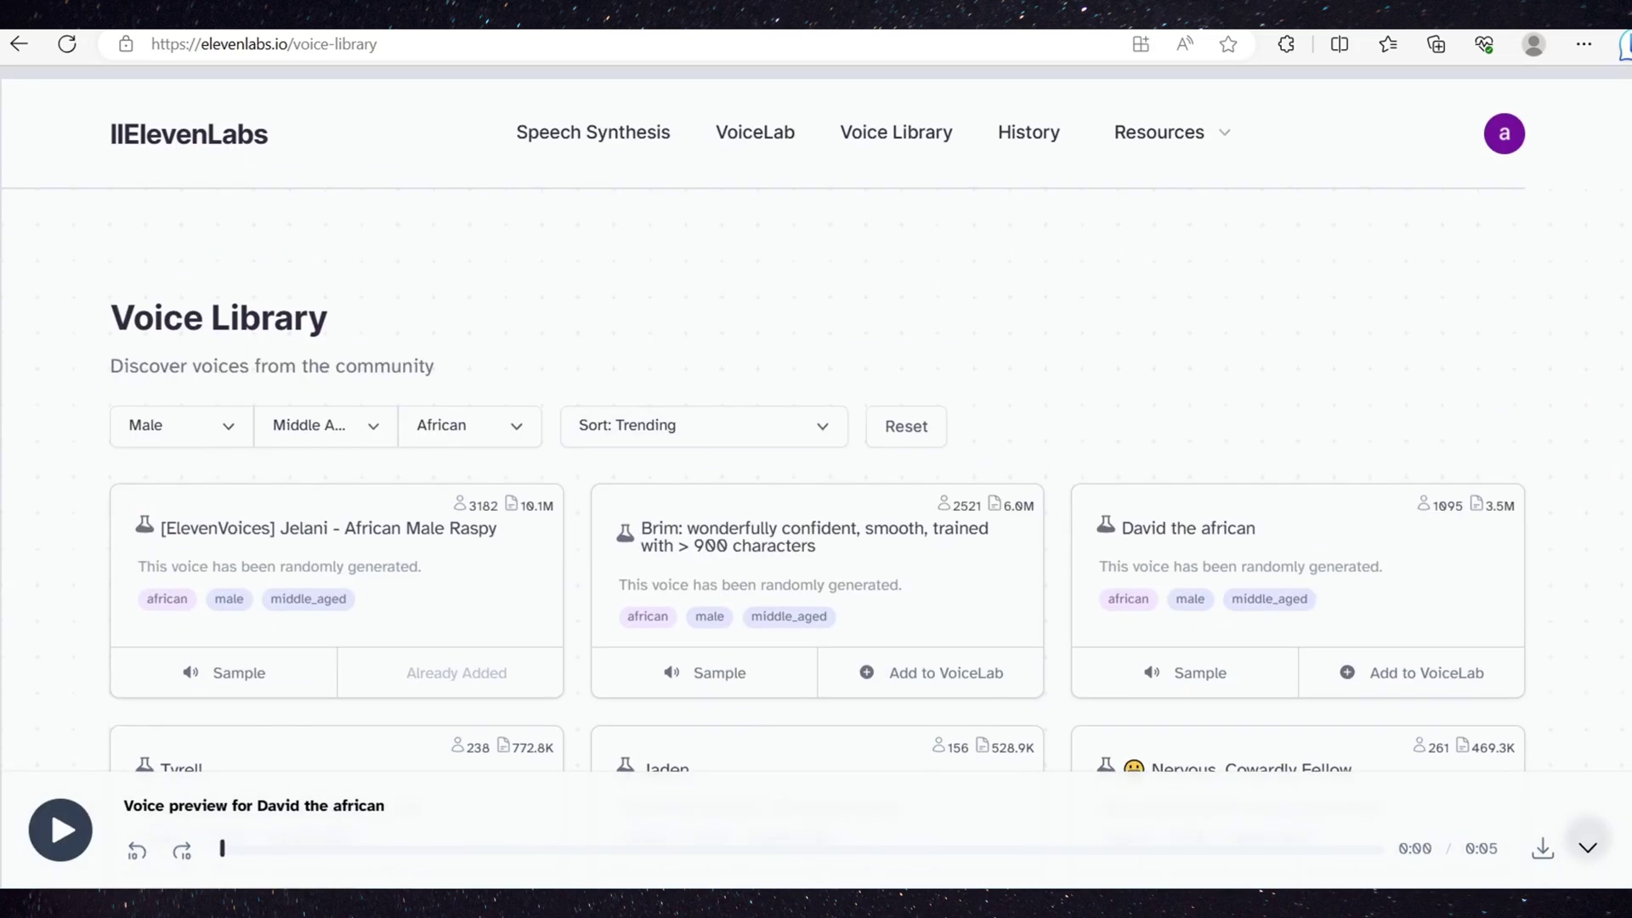
# - Go to VoiceLab and use the Jelani - African Male Raspy voice for speech synthesis
pyautogui.click(755, 131)
pyautogui.scroll(-2, 816, 425)
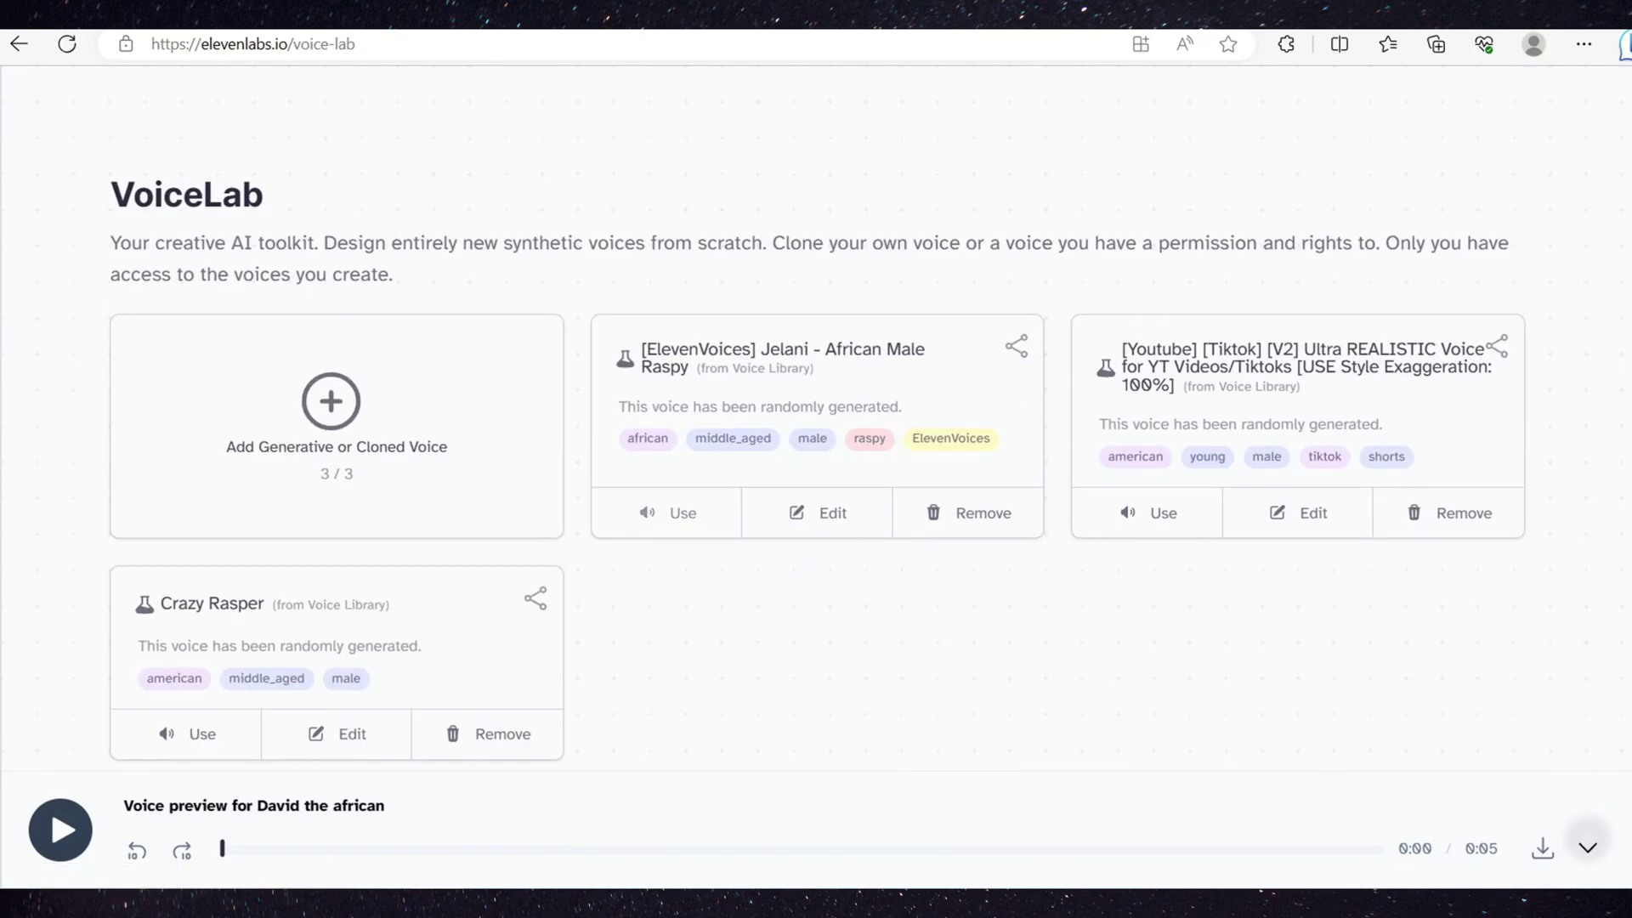
pyautogui.click(667, 512)
# - Expand the voice settings and raise the Stability close to the "More stable" end
pyautogui.scroll(5, 816, 425)
pyautogui.click(816, 380)
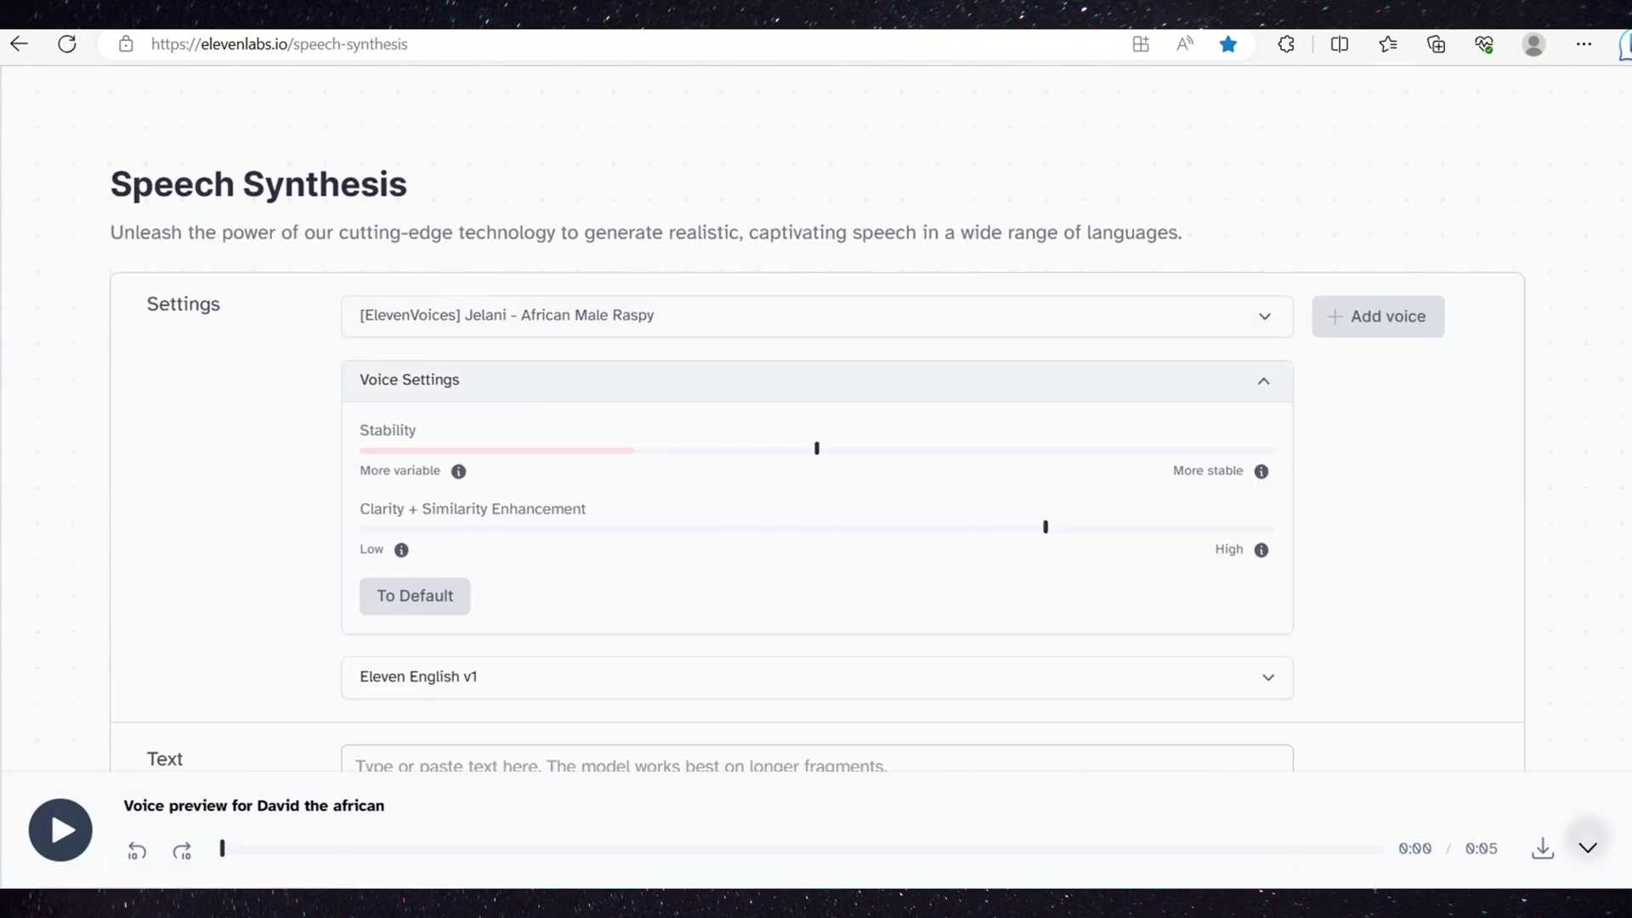
pyautogui.moveTo(817, 449); pyautogui.dragTo(853, 448)
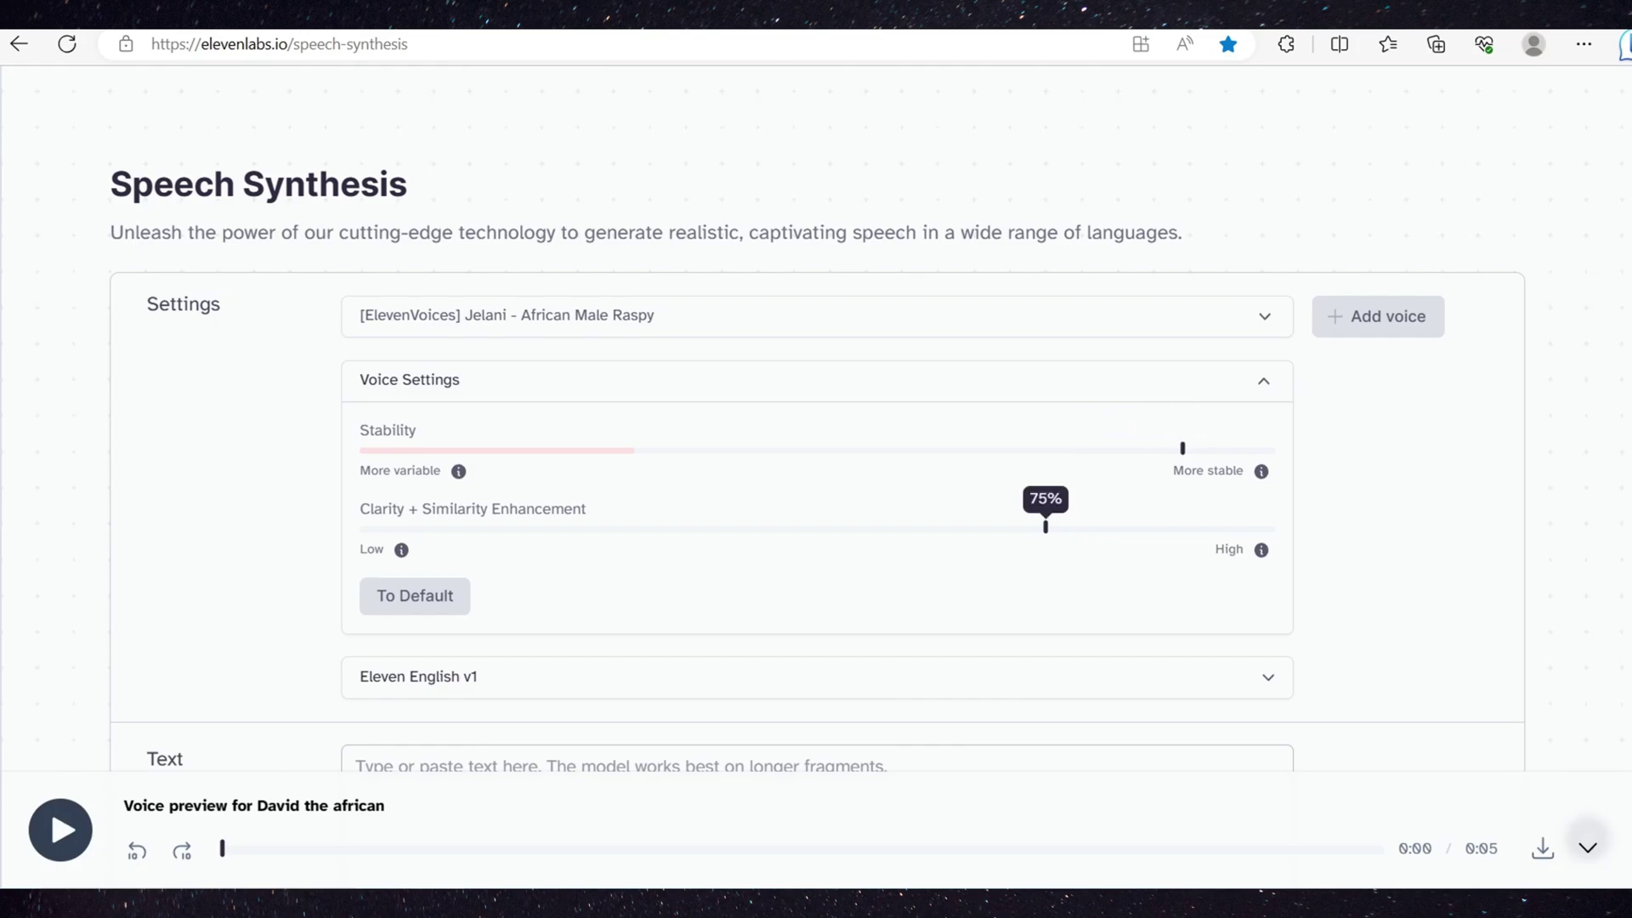
# - Enter the text "please subscribe to my channel" and generate the speech with Eleven English v1
pyautogui.scroll(-5, 816, 425)
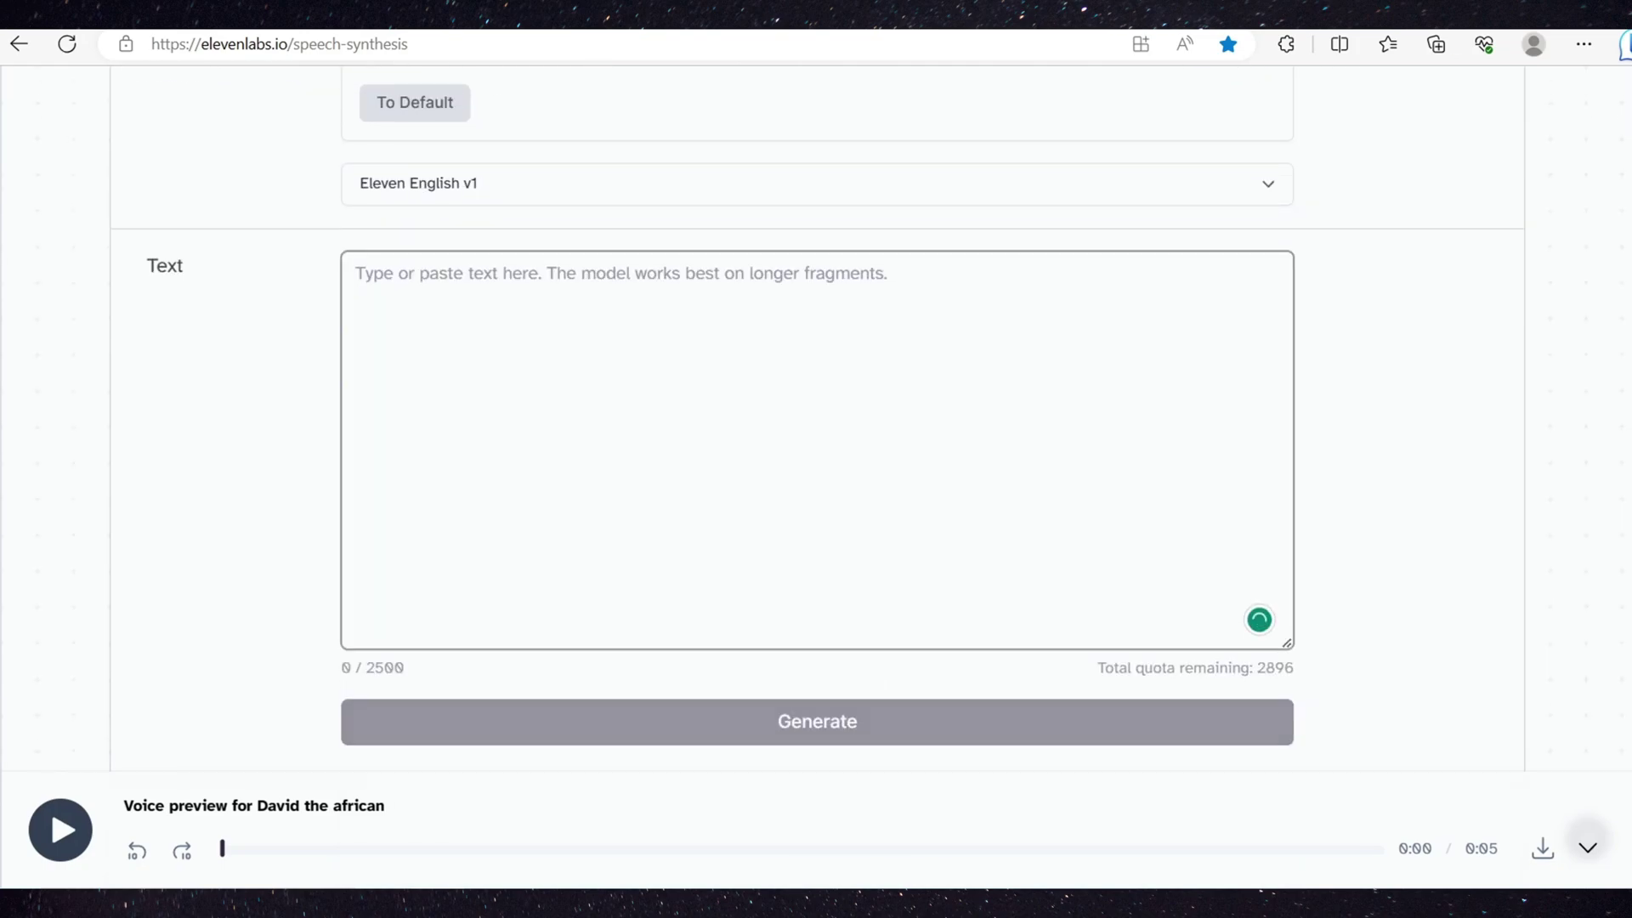
pyautogui.write('please subscribe to my channel')
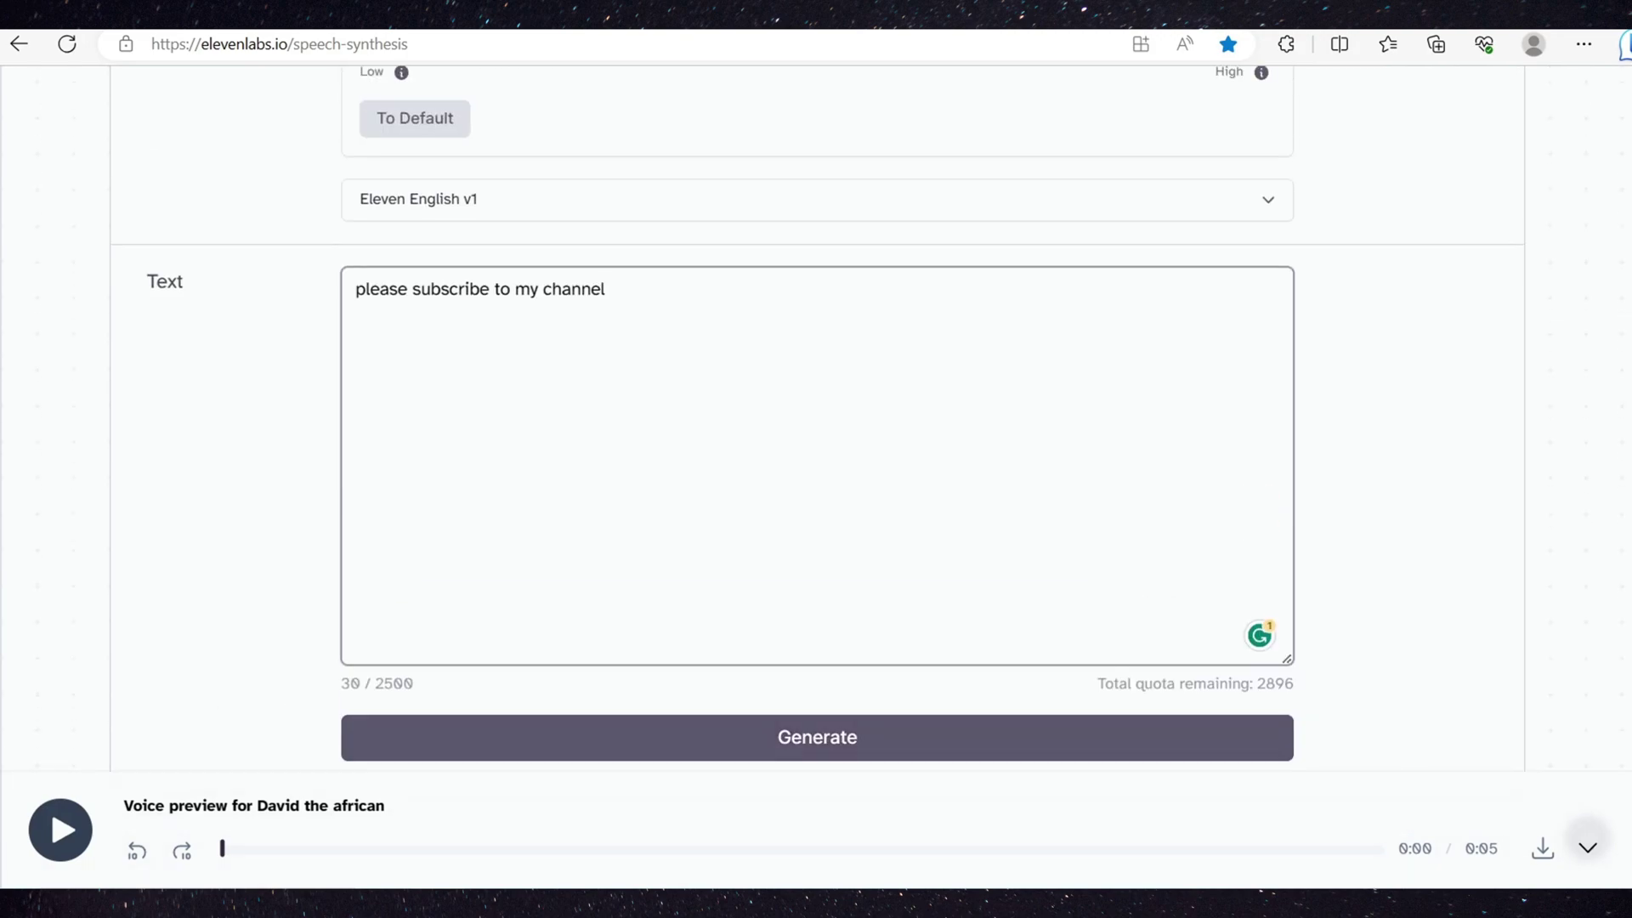
pyautogui.click(816, 721)
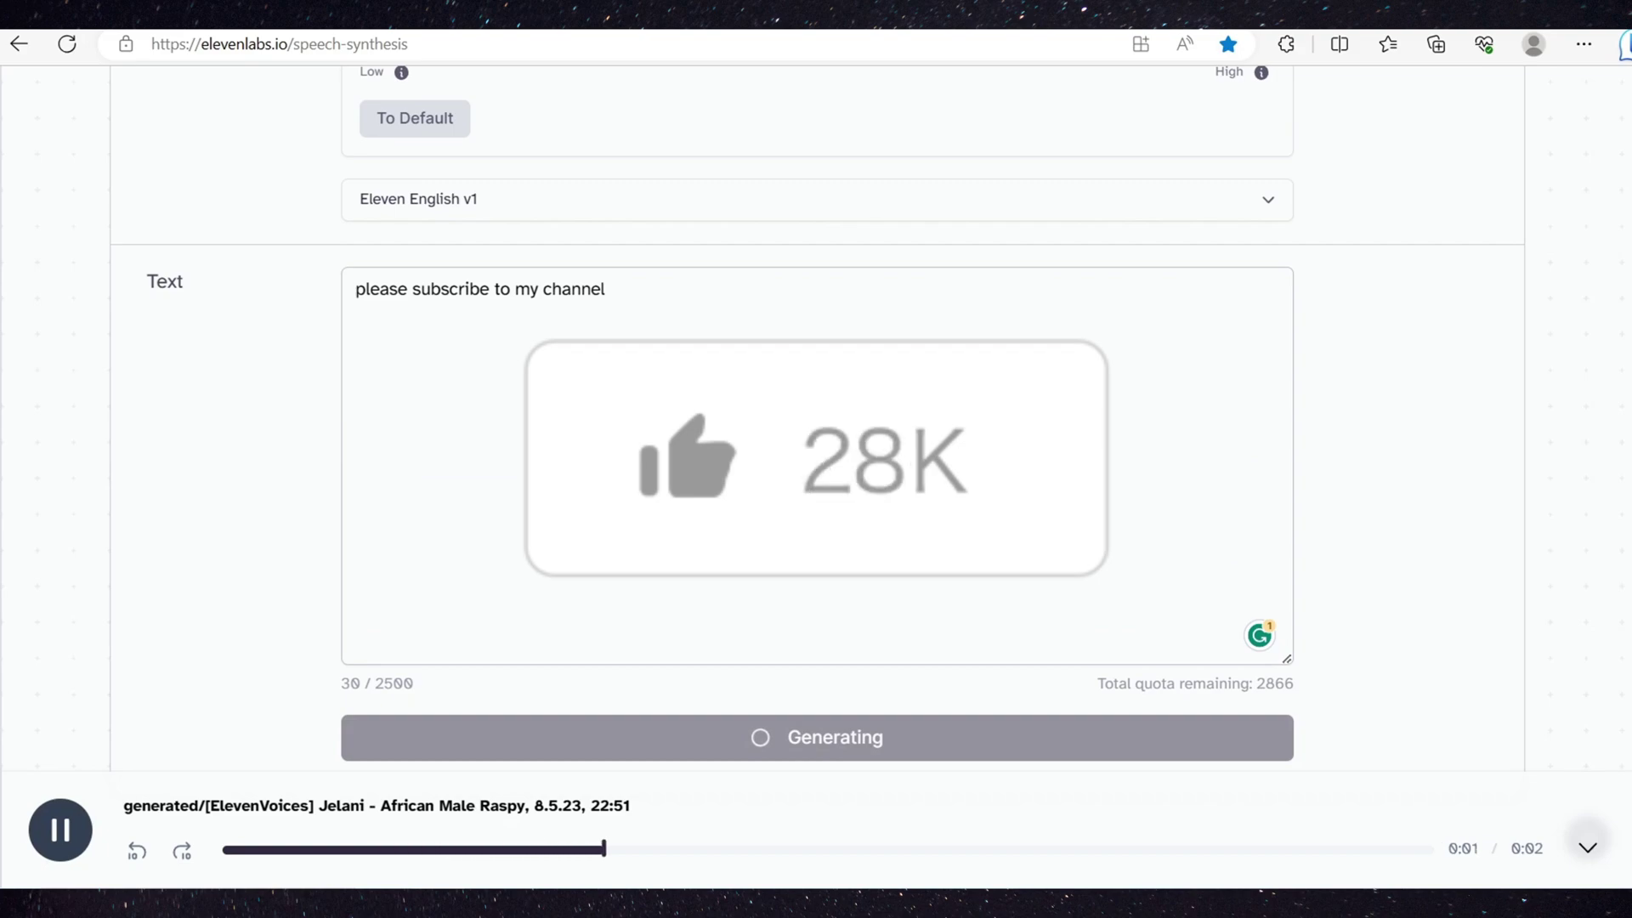